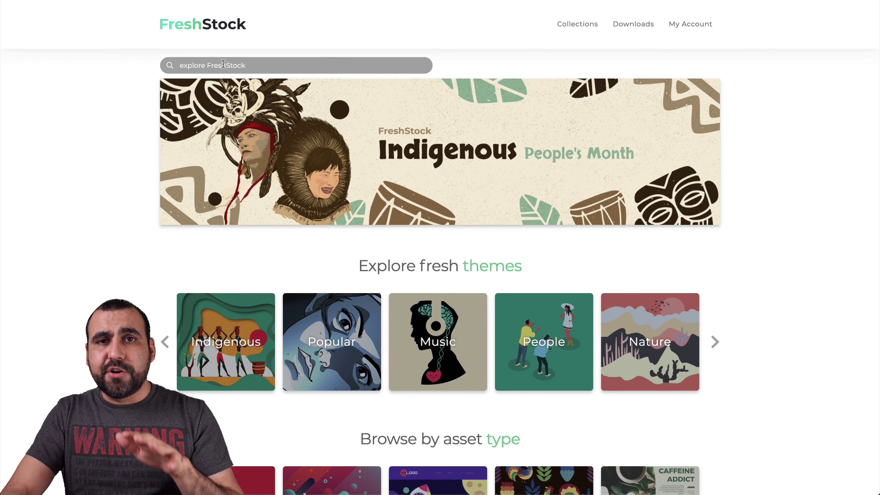
# Look through the themes, asset types and new designs on the FreshStock home page, including more themes in the carousel.
pyautogui.scroll(-5, 223, 64)
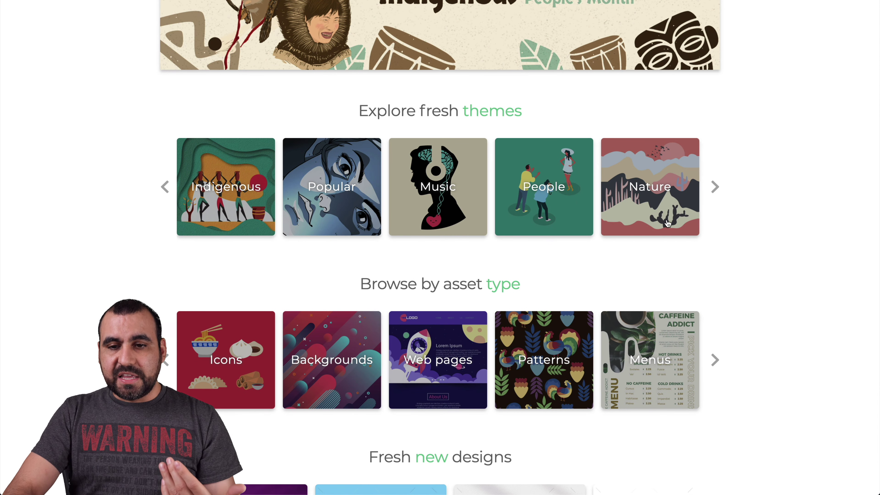
pyautogui.click(716, 187)
pyautogui.click(716, 186)
pyautogui.scroll(-4, 717, 208)
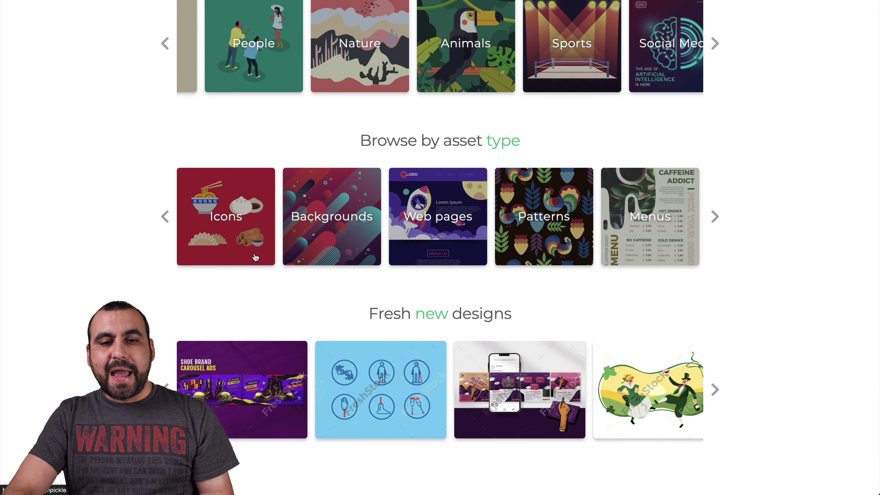
pyautogui.scroll(-1, 570, 267)
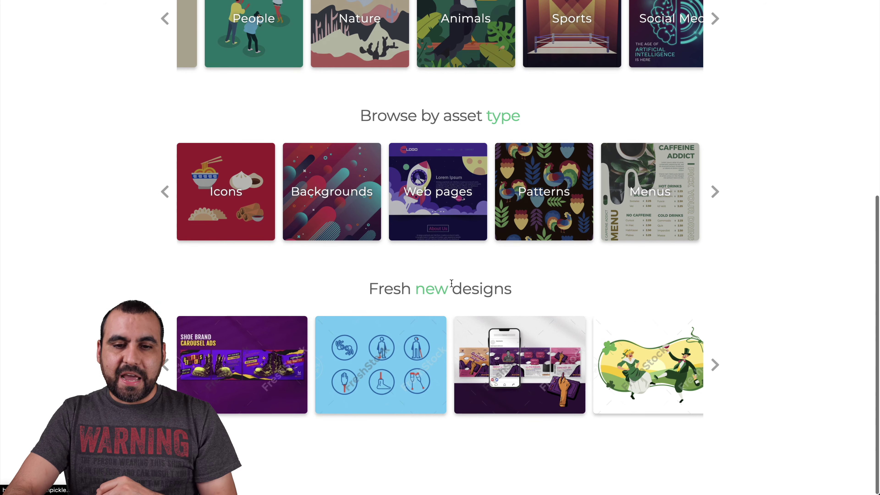
pyautogui.scroll(9, 541, 363)
pyautogui.scroll(-1, 541, 362)
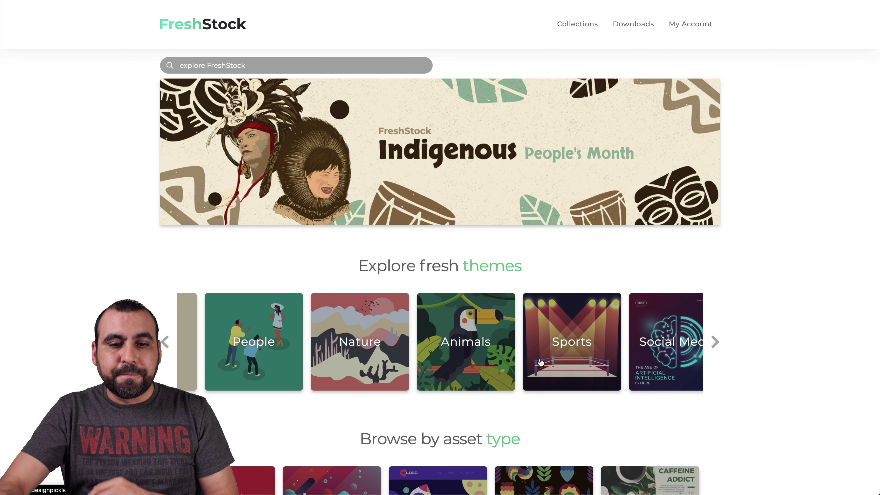
# Search the stock library for "cow" and look over the matching designs.
pyautogui.click(365, 67)
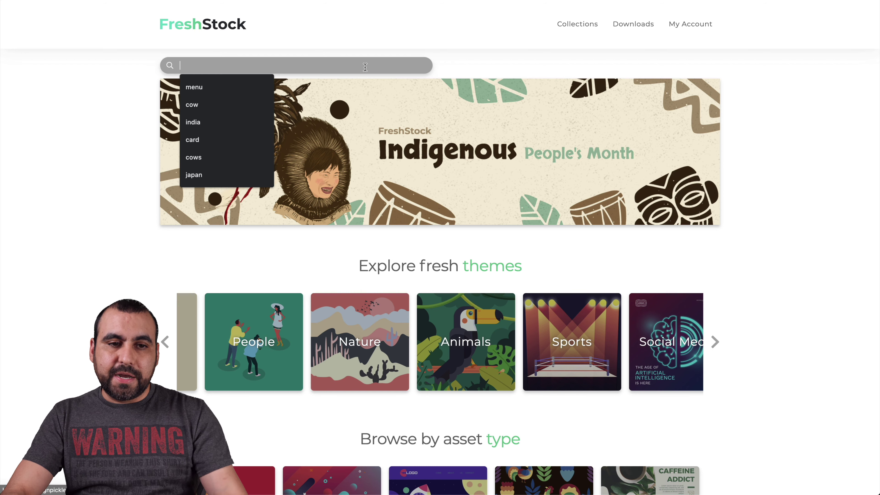
pyautogui.write('cow')
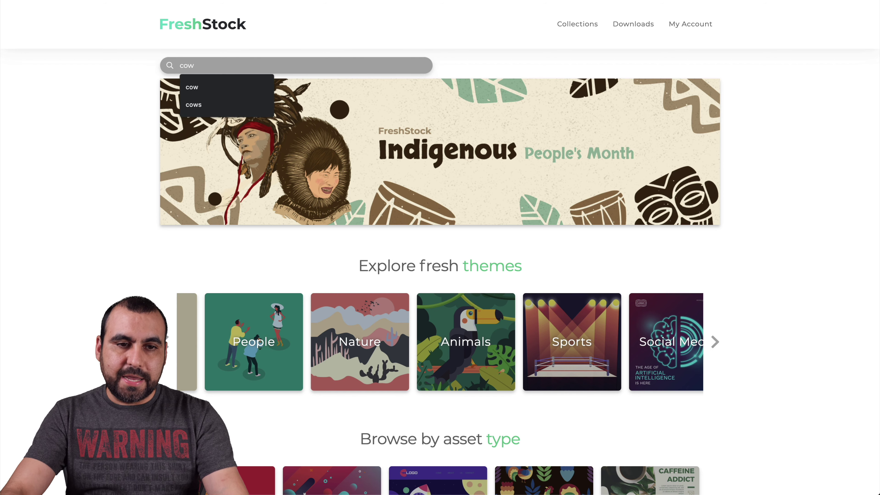
pyautogui.press('Return')
pyautogui.scroll(-3, 468, 283)
pyautogui.scroll(2, 468, 283)
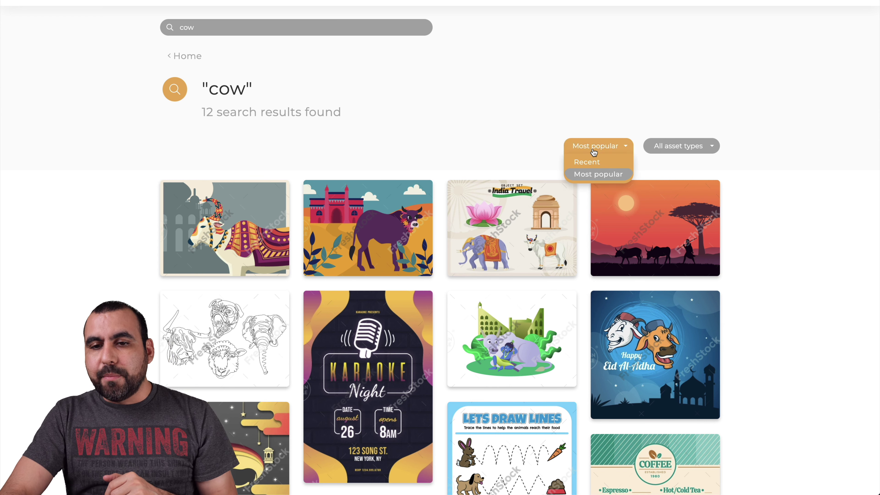
# Check the available sort orders and asset type filters for the cow results without changing them.
pyautogui.click(592, 151)
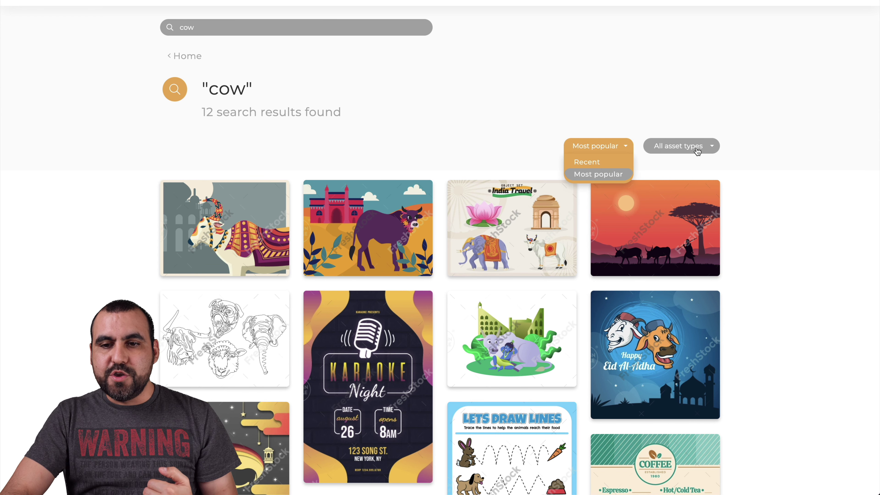
pyautogui.click(697, 148)
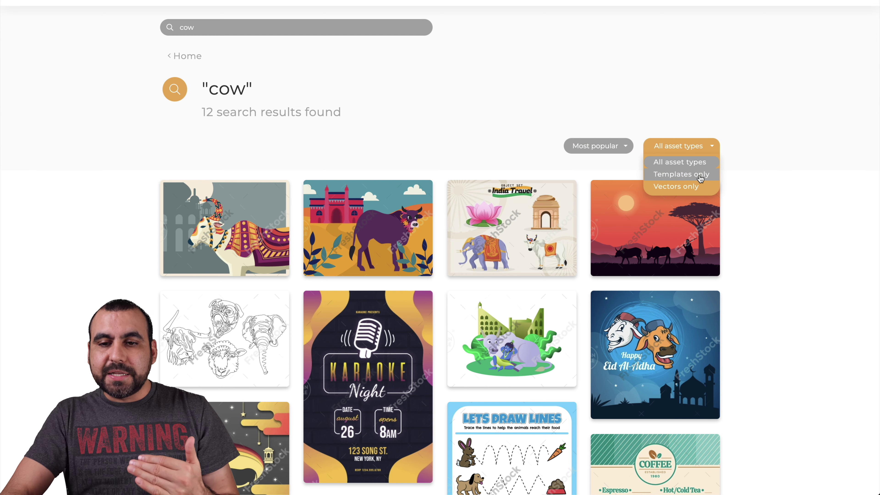
pyautogui.click(753, 212)
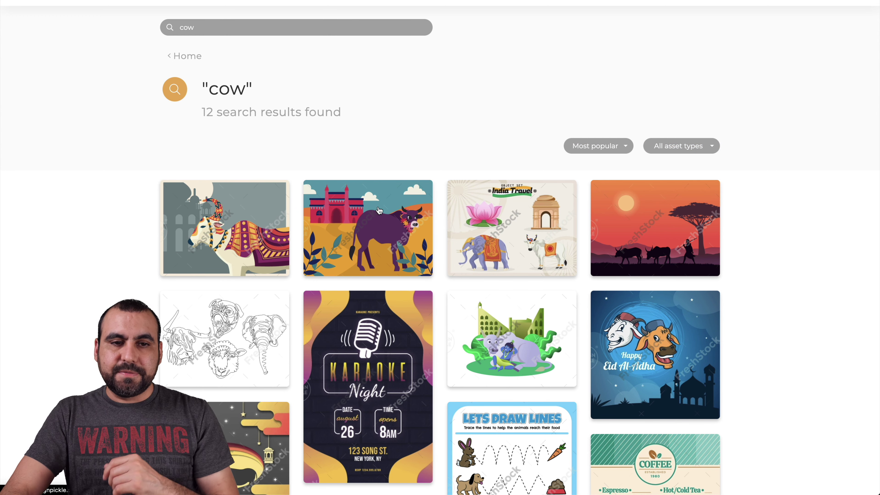
# Replace the search term with "buildings" and run the search.
pyautogui.click(218, 28)
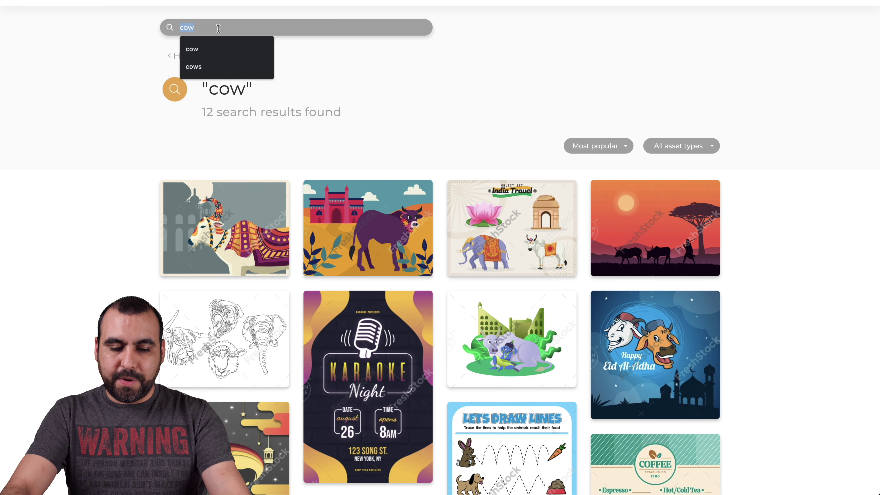
pyautogui.click(218, 29)
pyautogui.press('BackSpace')
pyautogui.press('BackSpace')
pyautogui.press('BackSpace')
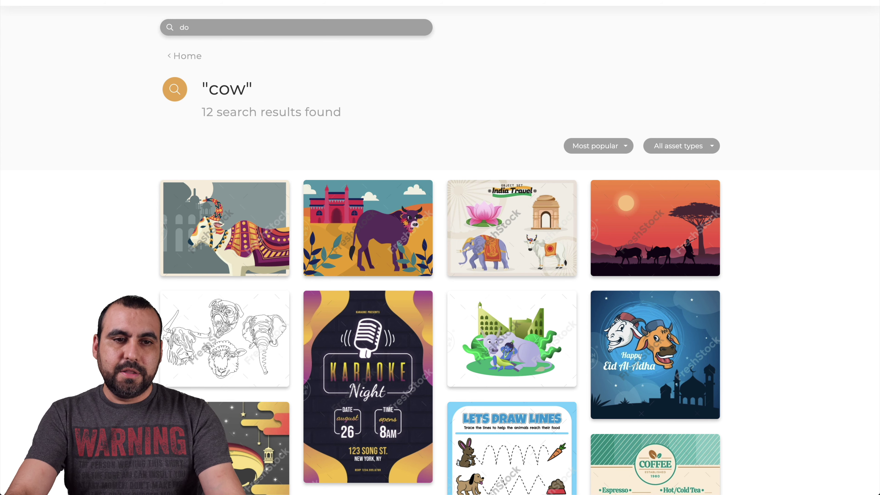
pyautogui.write('buildings')
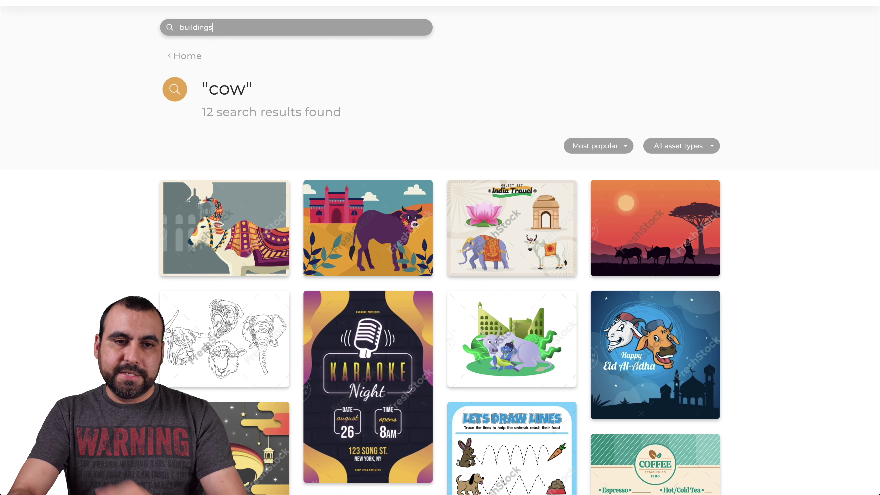
pyautogui.press('Return')
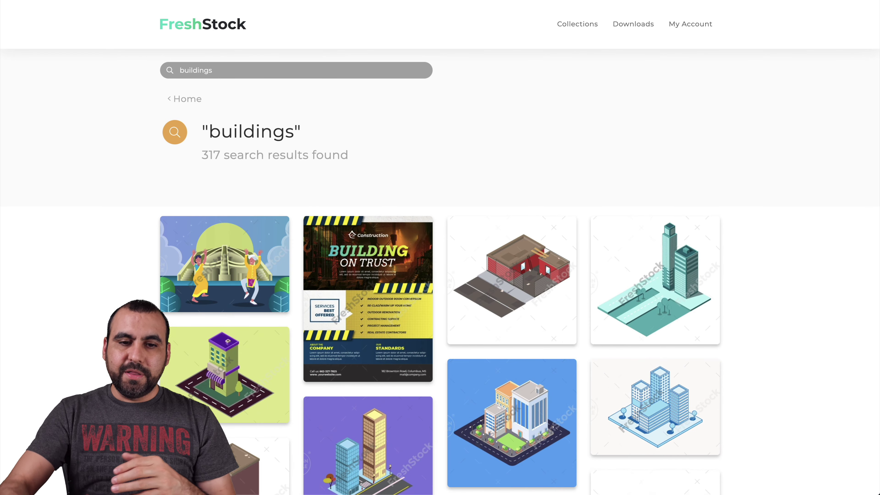
# Browse the buildings results and filter them to Vectors only.
pyautogui.scroll(-8, 296, 169)
pyautogui.scroll(-10, 296, 171)
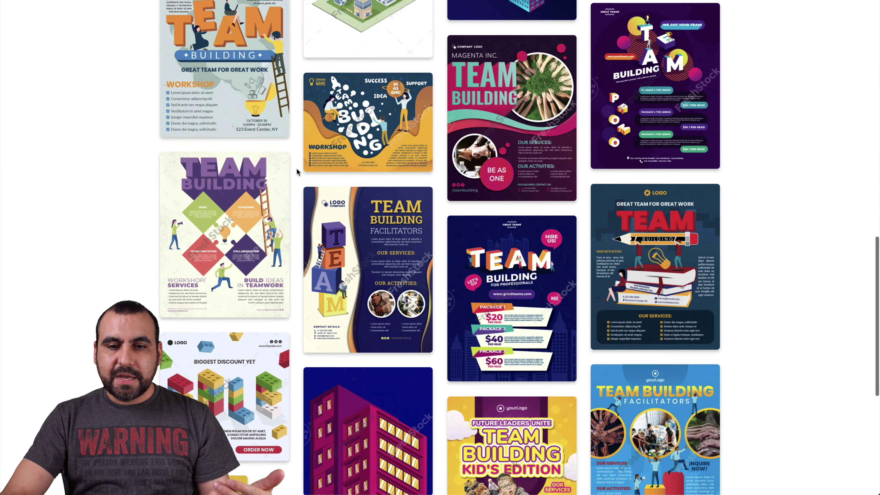
pyautogui.scroll(18, 296, 171)
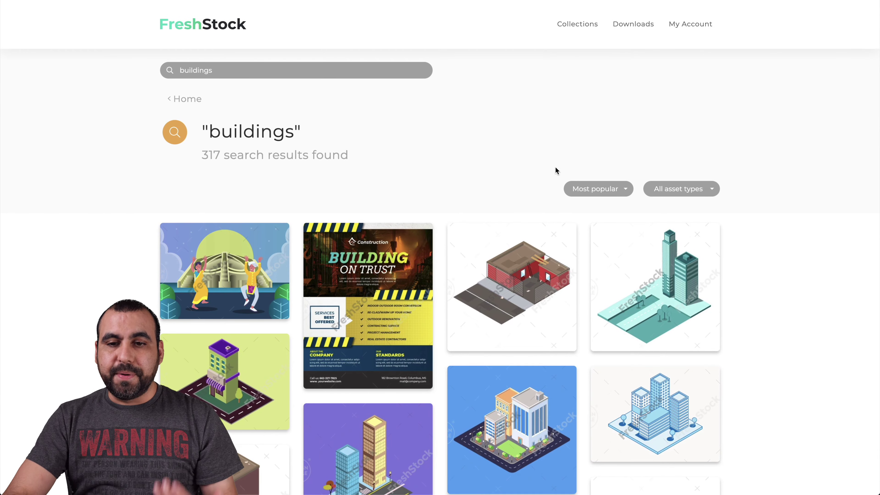
pyautogui.click(692, 196)
pyautogui.click(689, 232)
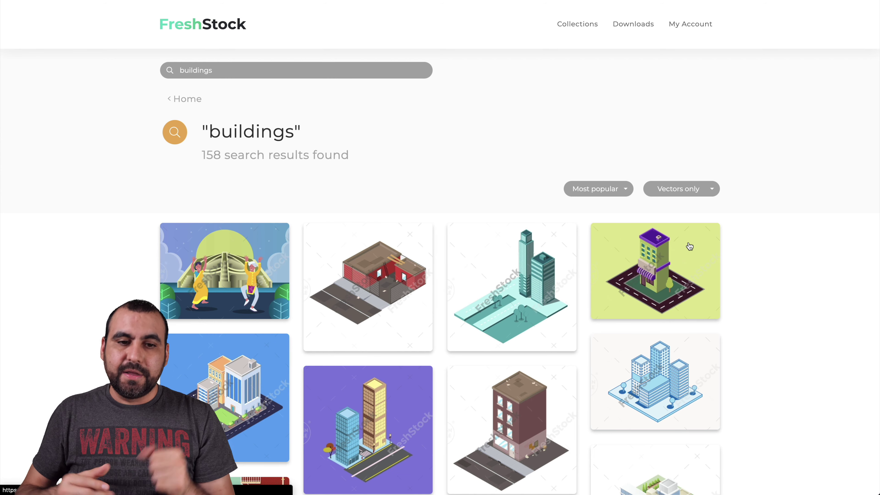
# Browse the building vectors, go to page 4 of the results and look through it down to the end.
pyautogui.scroll(-13, 515, 363)
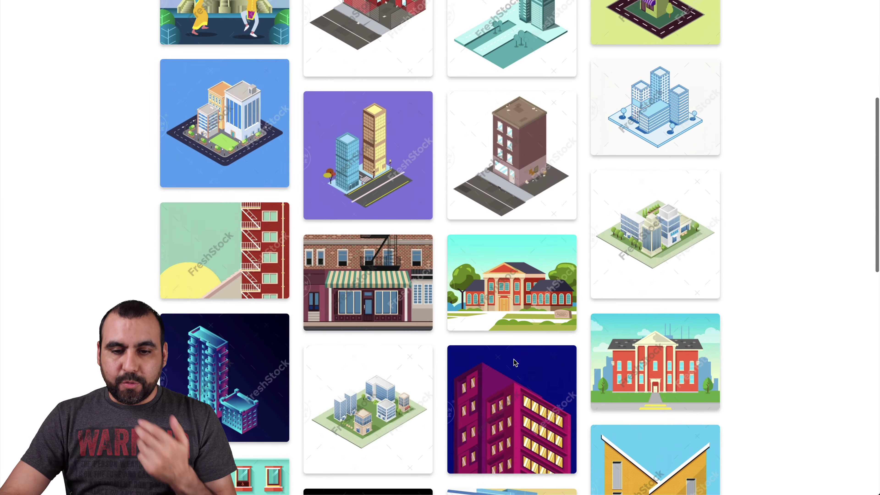
pyautogui.scroll(-14, 515, 363)
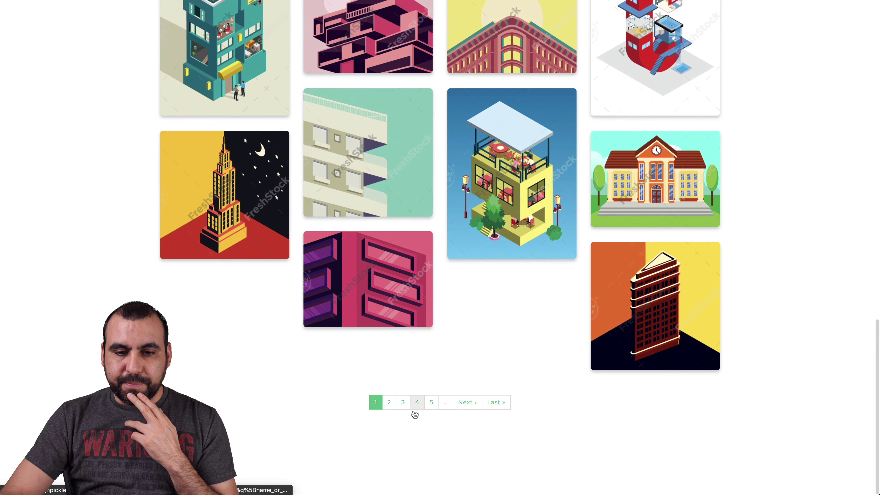
pyautogui.click(417, 403)
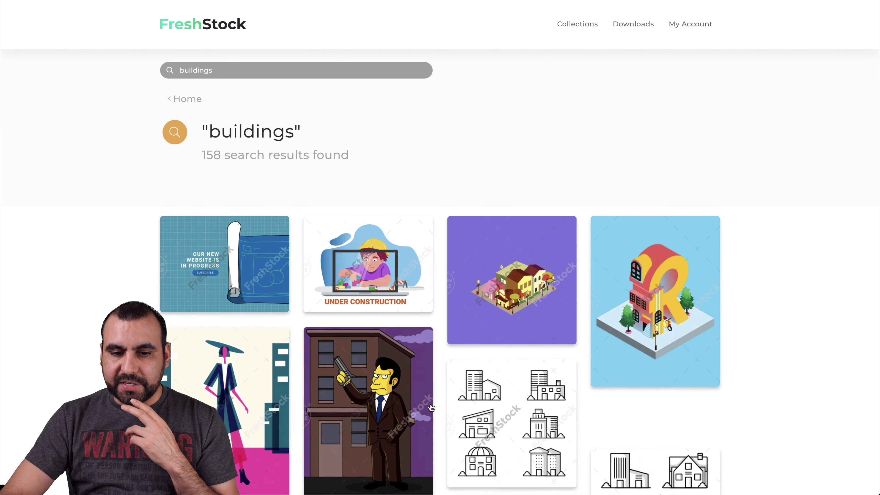
pyautogui.scroll(-5, 432, 408)
pyautogui.scroll(-3, 431, 408)
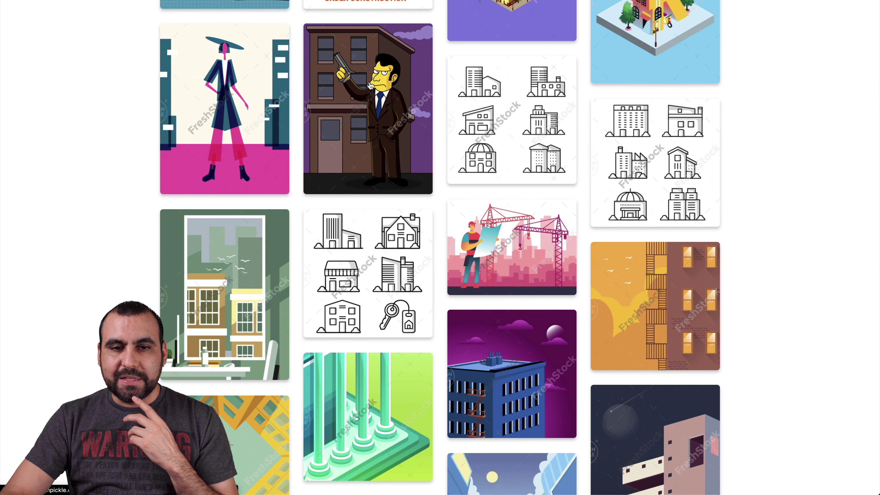
pyautogui.scroll(-16, 399, 121)
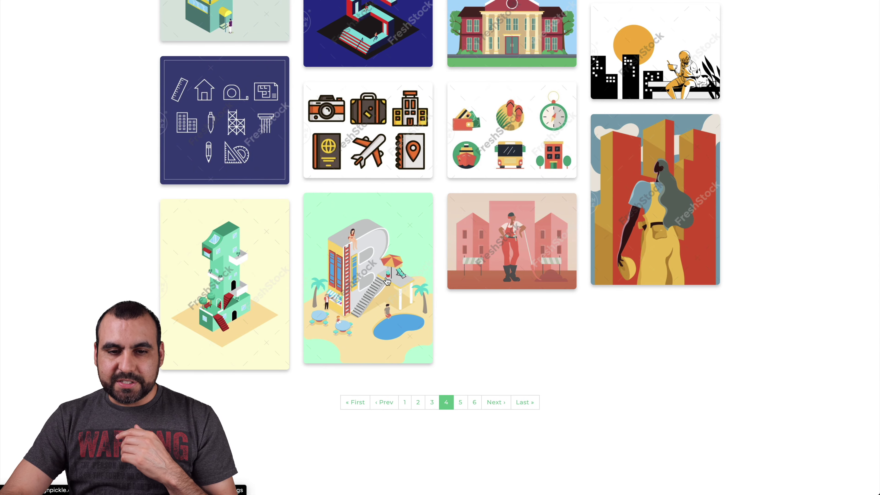
# Open the Isometric Beach House B asset and download its eps version to the Desktop as freshstock_804759.
pyautogui.click(387, 280)
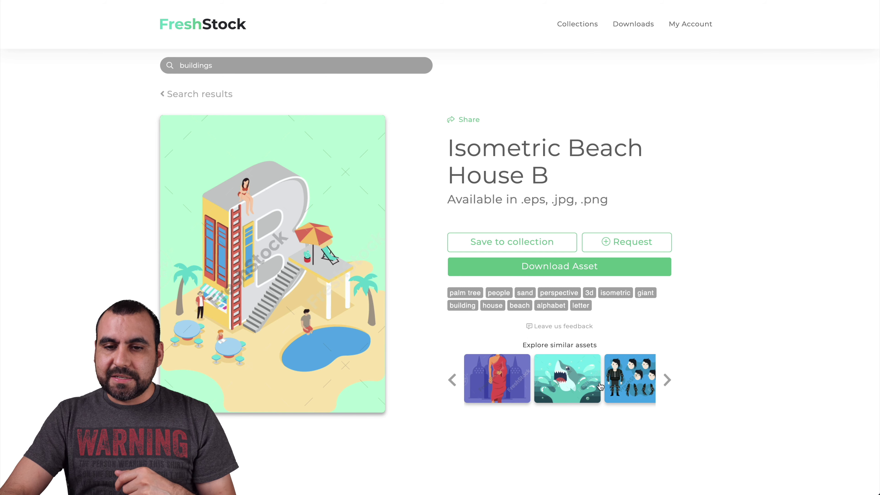
pyautogui.click(560, 273)
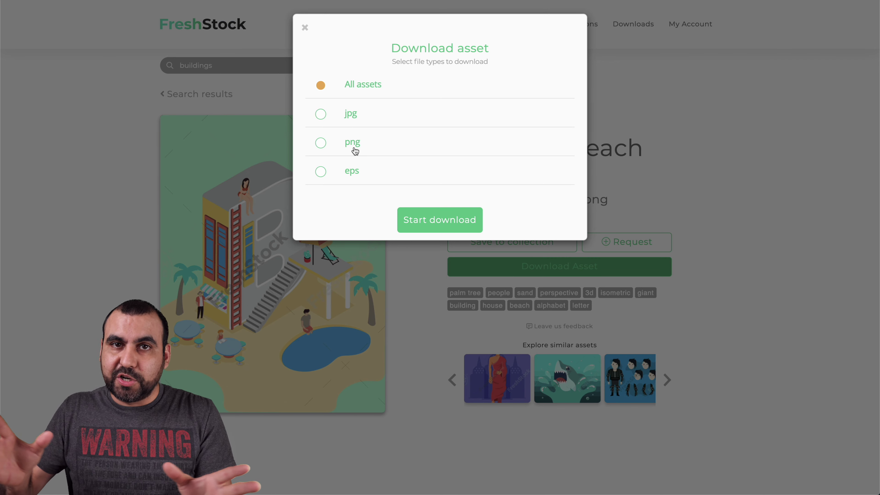
pyautogui.click(353, 174)
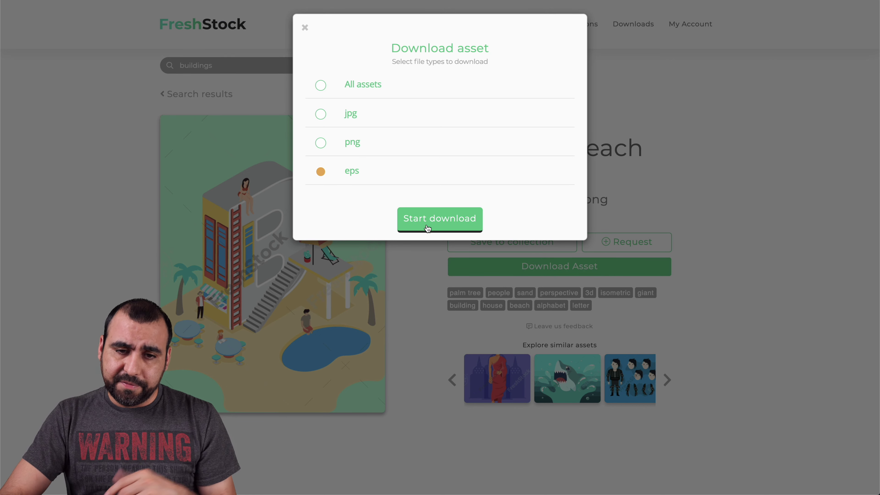
pyautogui.click(436, 224)
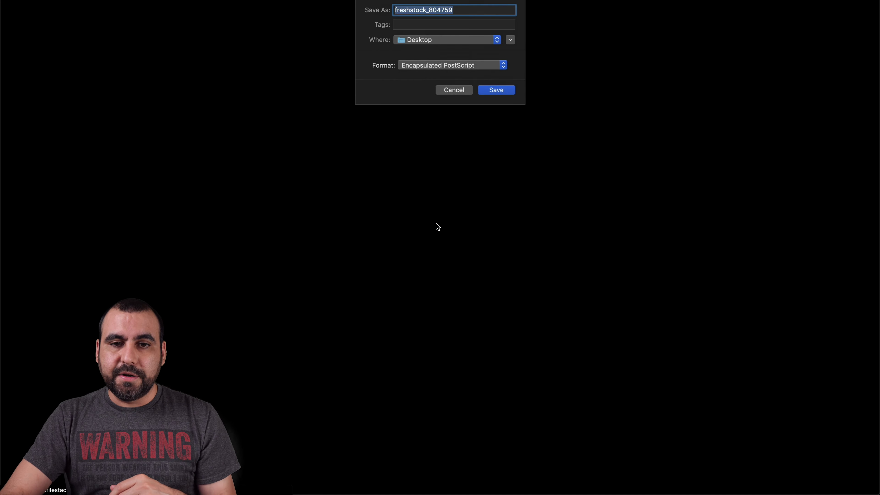
pyautogui.click(496, 90)
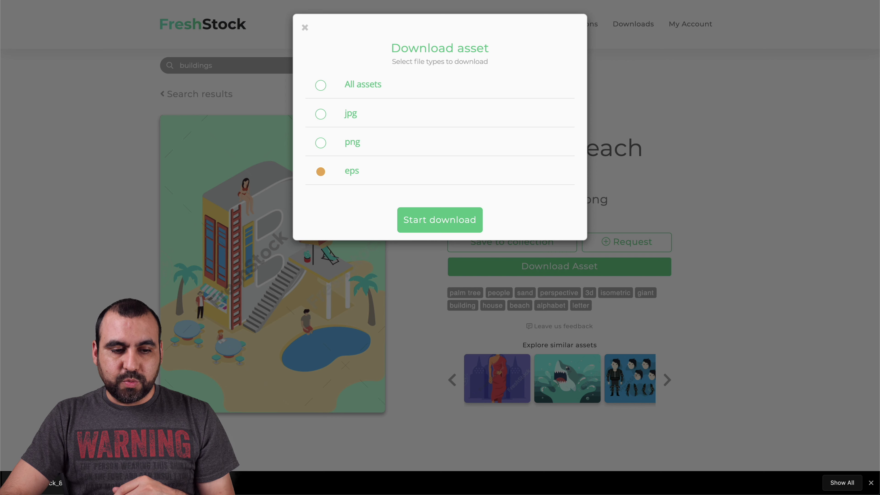
# Open the downloaded freshstock_804759.eps from the Desktop folder in Adobe Illustrator 2020 and switch to that application.
pyautogui.moveTo(222, 494)
pyautogui.click(236, 474)
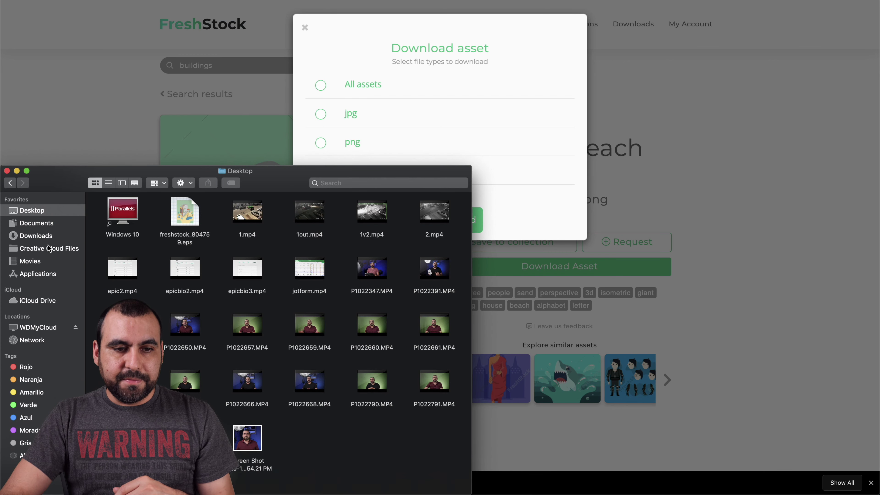
pyautogui.rightClick(184, 217)
pyautogui.moveTo(222, 228)
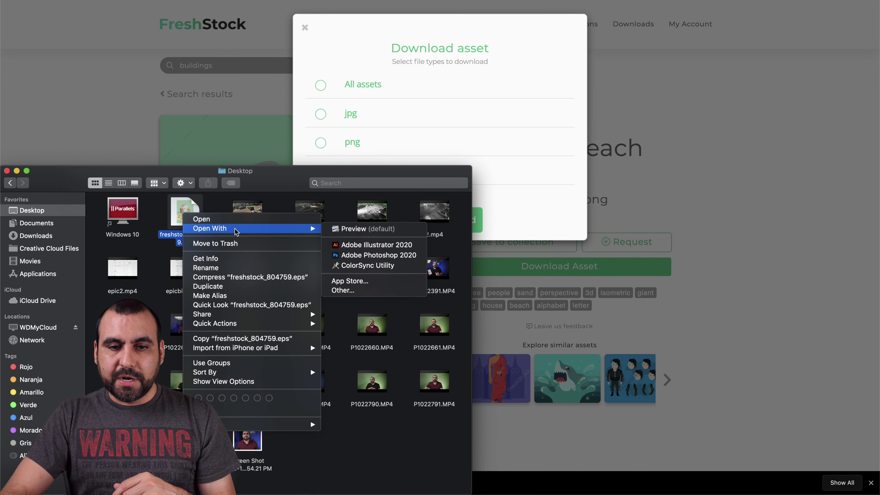
pyautogui.click(395, 245)
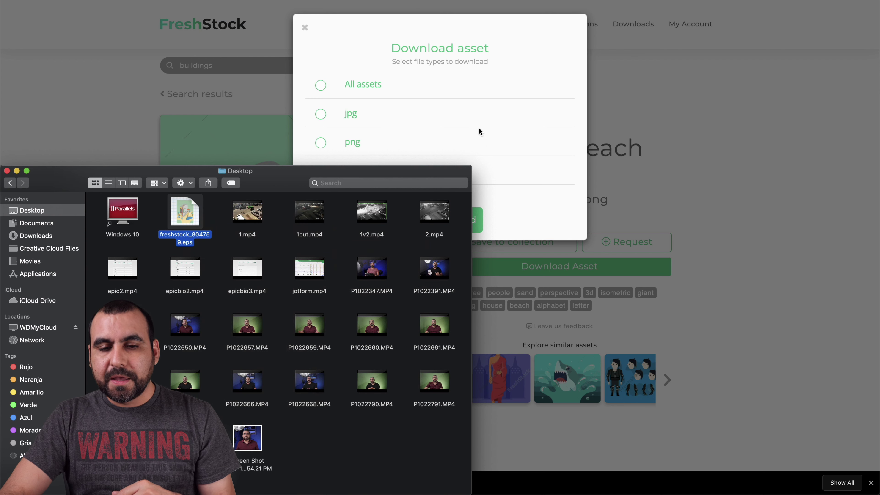
pyautogui.click(528, 132)
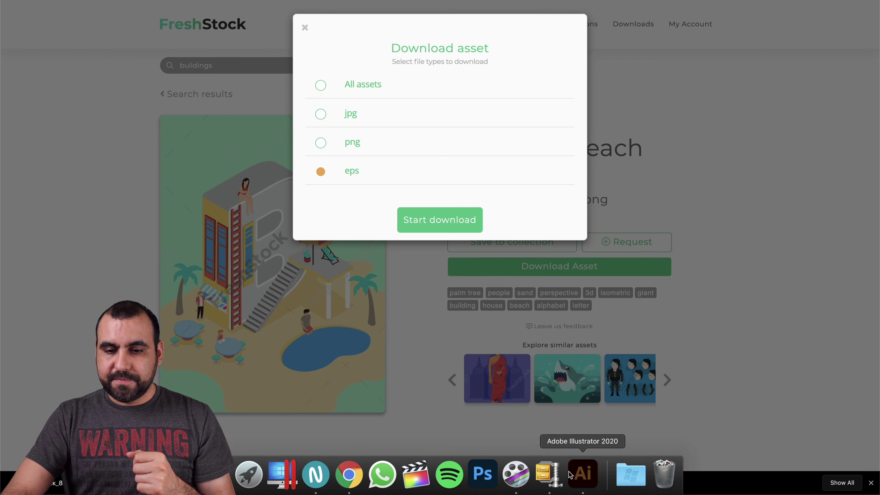
pyautogui.click(582, 473)
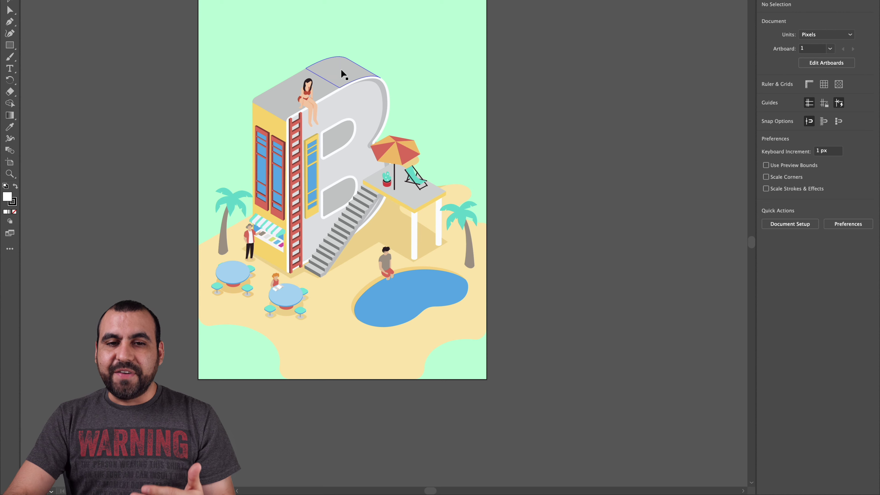
# Try moving the light green background rectangle away from behind the beach house artwork, and undo the move.
pyautogui.click(292, 95)
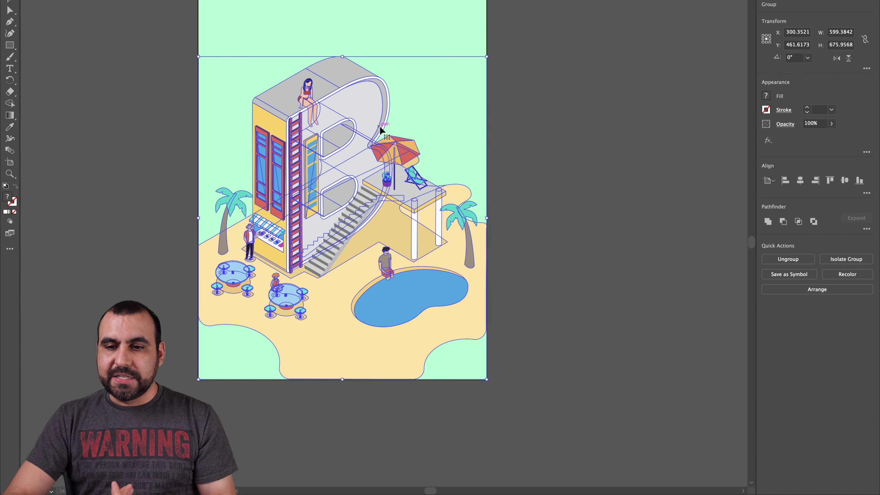
pyautogui.moveTo(403, 135); pyautogui.dragTo(609, 162)
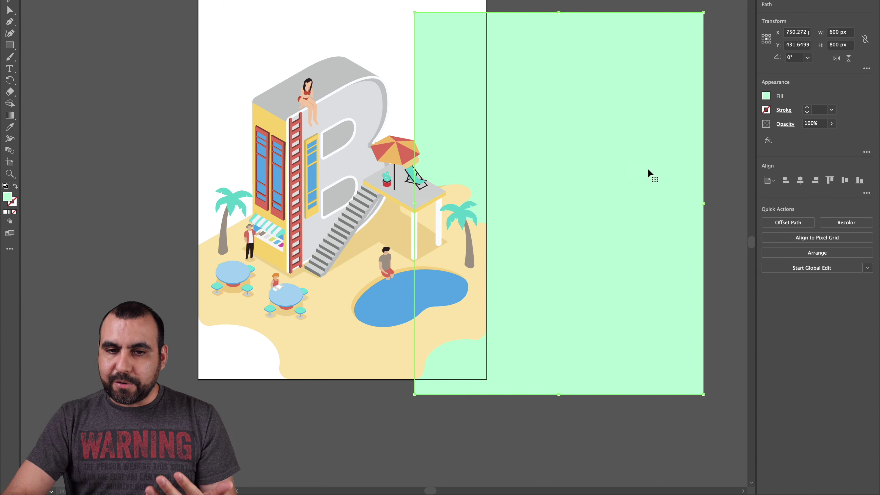
pyautogui.press('super+z')
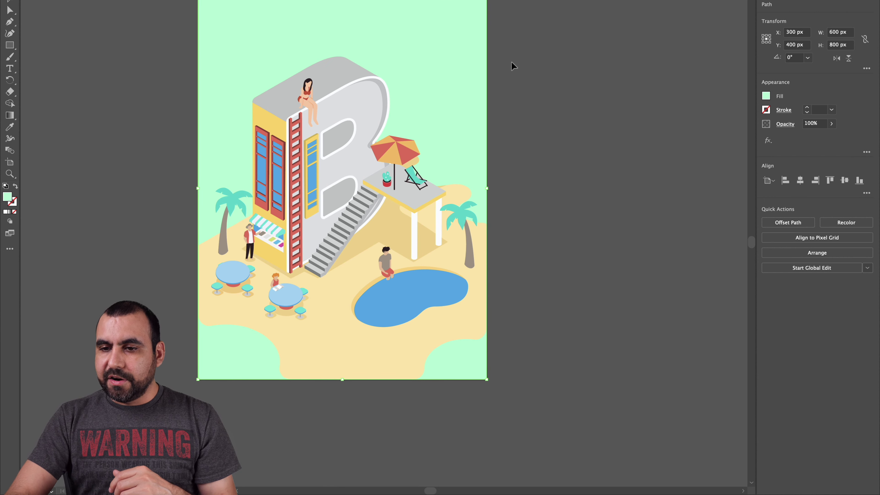
# Change the fill of the light green background rectangle behind the beach house to the cyan swatch.
pyautogui.click(766, 97)
pyautogui.click(708, 131)
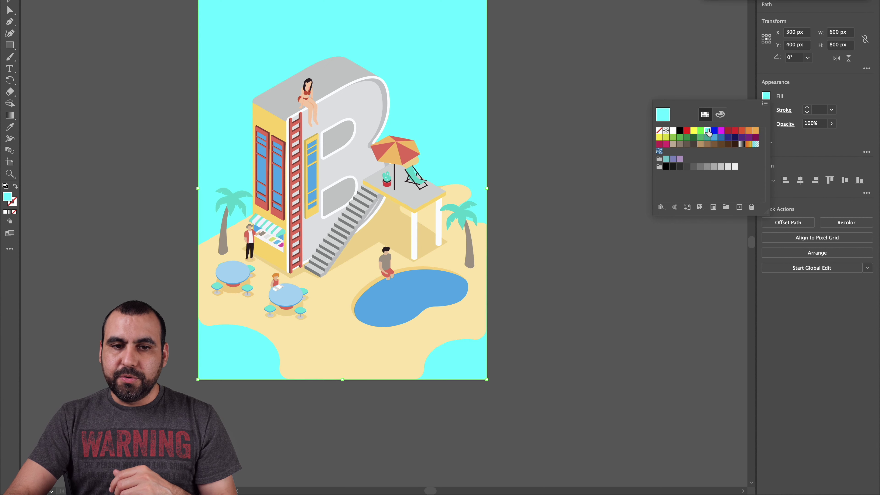
pyautogui.click(552, 186)
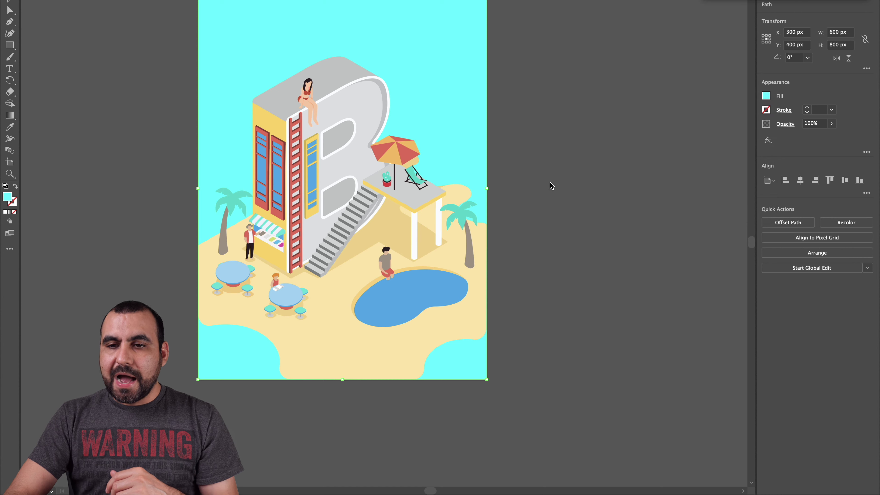
# Ungroup the beach house artwork so its elements can be selected separately.
pyautogui.click(306, 98)
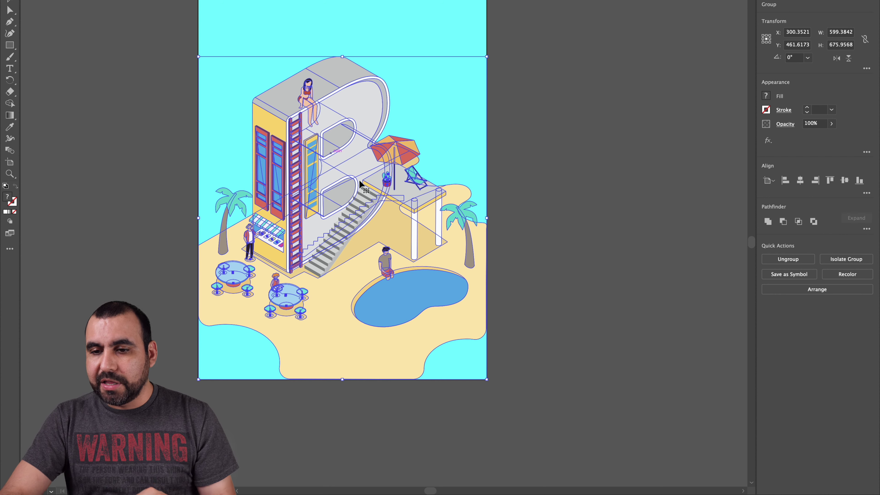
pyautogui.click(788, 259)
pyautogui.click(577, 205)
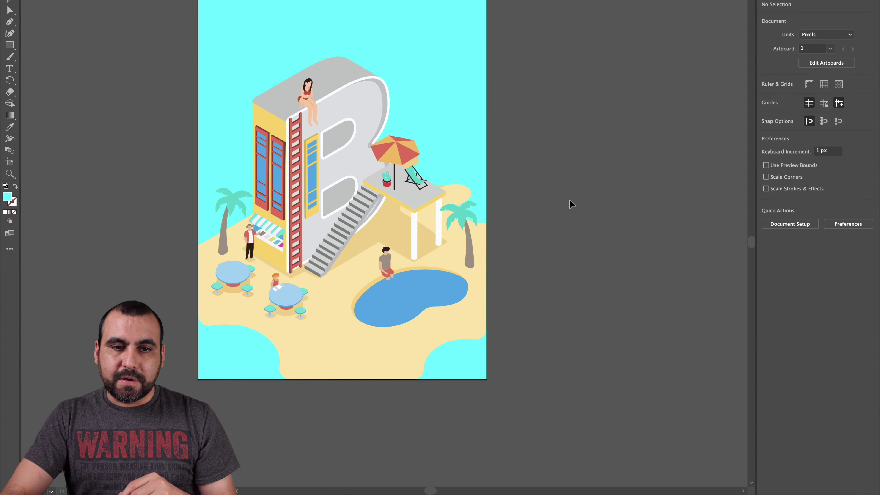
# Move the seated woman figure from the roof of the letter B to the front edge of the terrace beside the deck chair.
pyautogui.click(307, 95)
pyautogui.moveTo(306, 106); pyautogui.dragTo(312, 157)
pyautogui.click(498, 150)
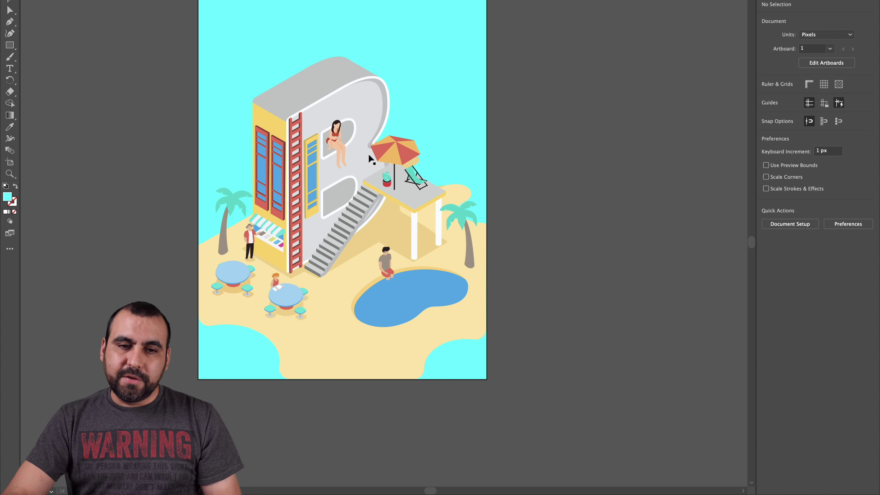
pyautogui.moveTo(340, 146); pyautogui.dragTo(427, 196)
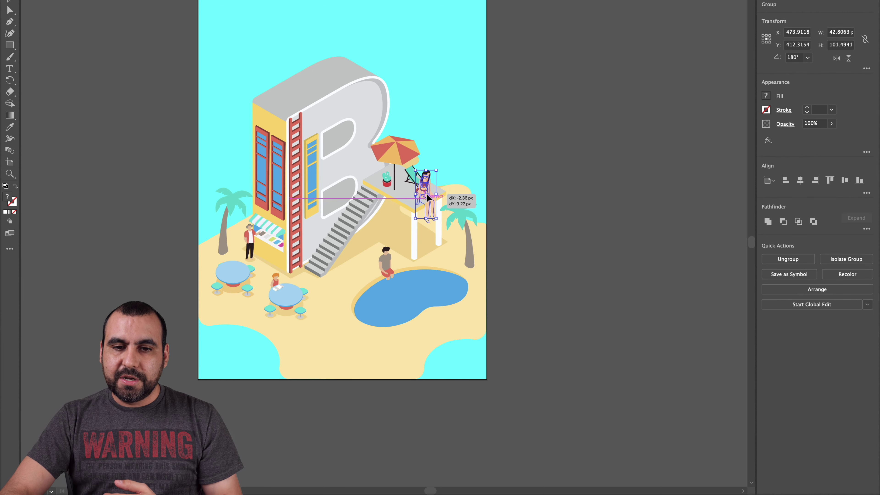
pyautogui.click(546, 222)
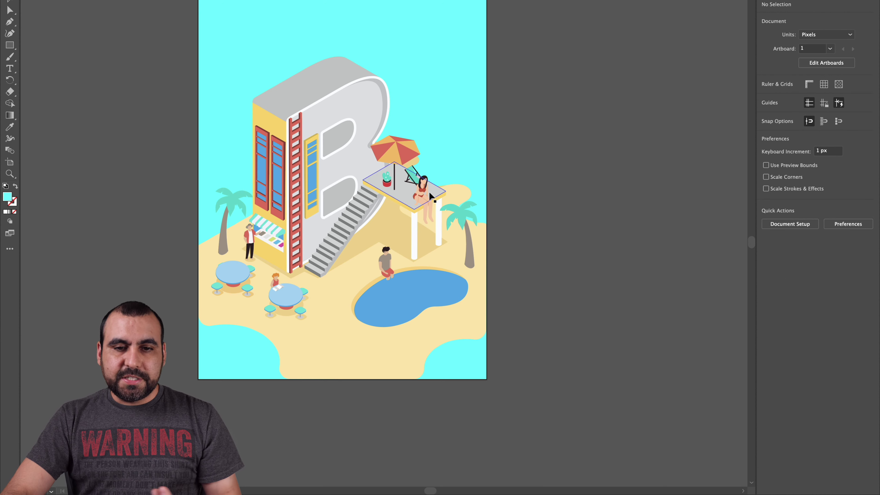
# Try deleting the seated woman figure from the terrace, and undo the deletion.
pyautogui.click(422, 200)
pyautogui.press('Delete')
pyautogui.hotkey('ctrl', 'z')
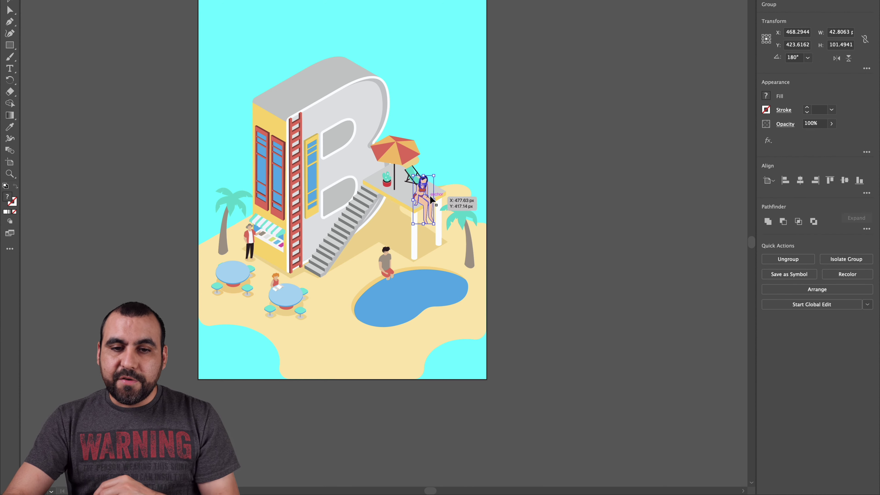
# Ungroup the seated woman figure on the terrace into its individual shapes.
pyautogui.scroll(3, 431, 193)
pyautogui.scroll(5, 431, 192)
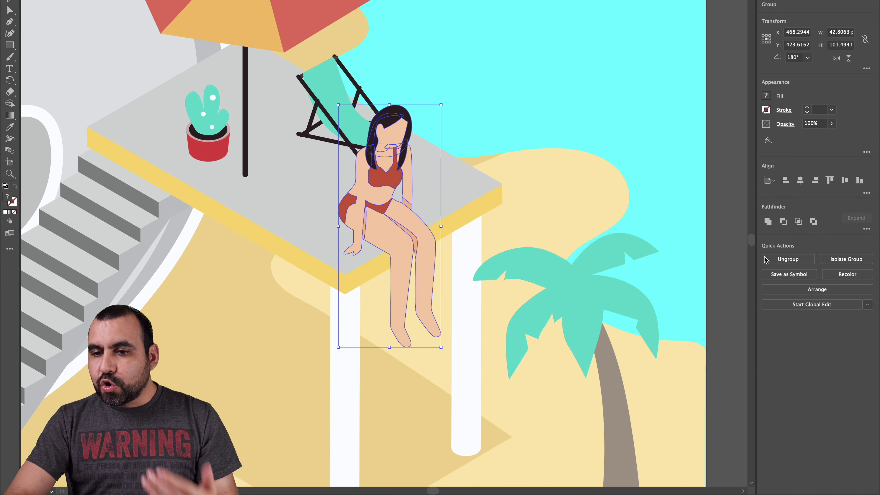
pyautogui.click(775, 262)
pyautogui.click(721, 238)
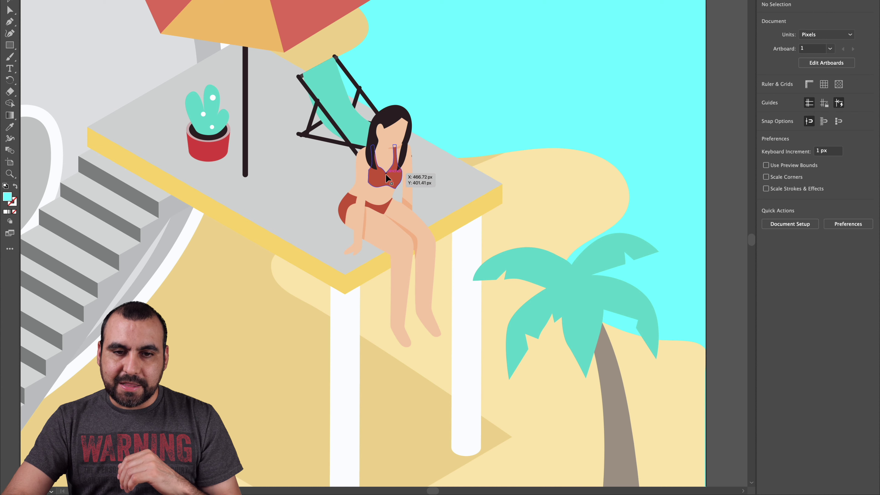
# Change the fill of the woman's red bikini top to RGB Magenta, trying blue first.
pyautogui.click(387, 177)
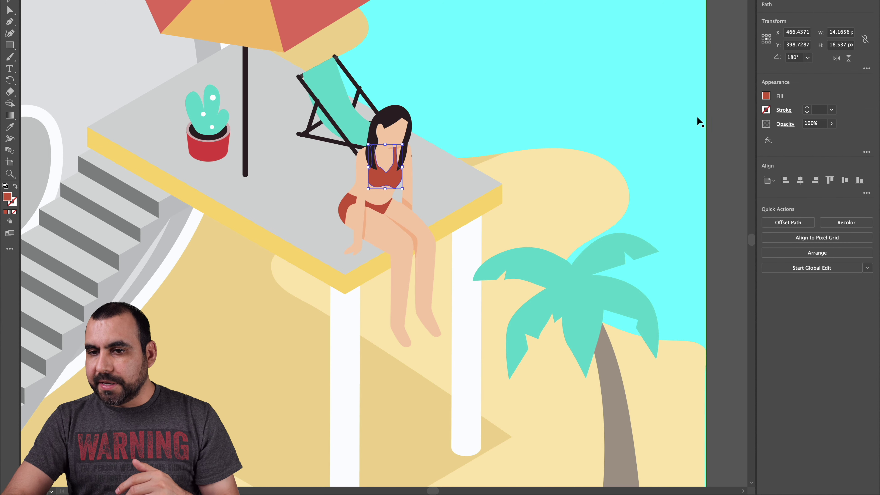
pyautogui.click(766, 97)
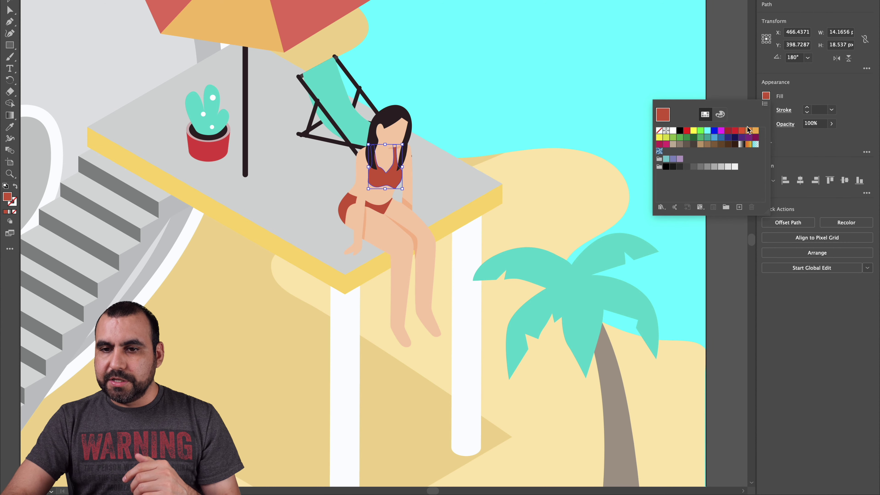
pyautogui.click(714, 132)
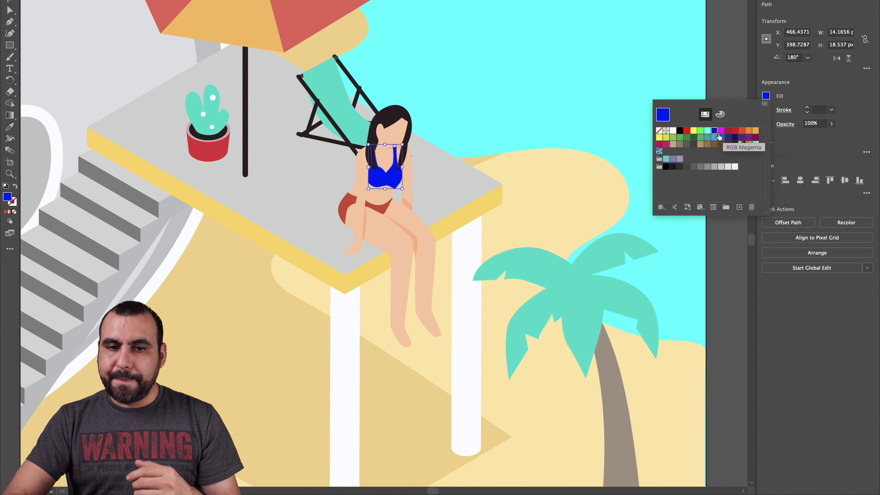
pyautogui.click(721, 131)
pyautogui.click(344, 211)
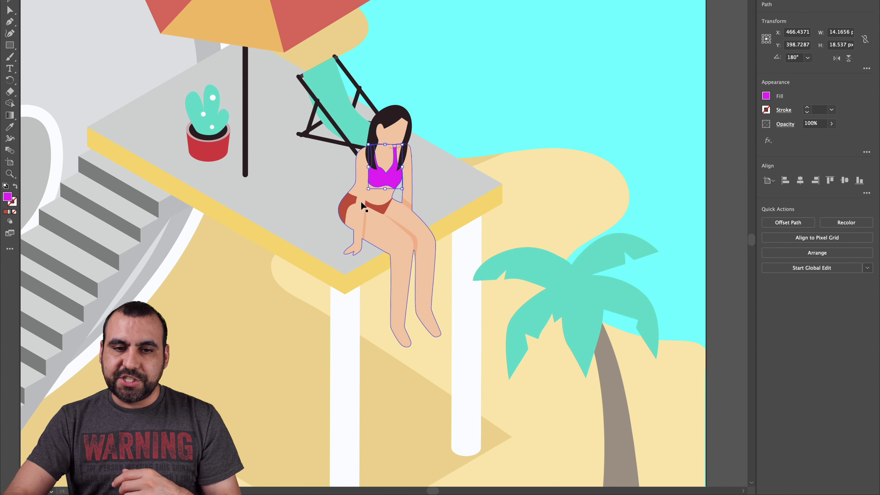
# Change the fill of both red bikini bottom shapes to RGB Magenta.
pyautogui.click(347, 208)
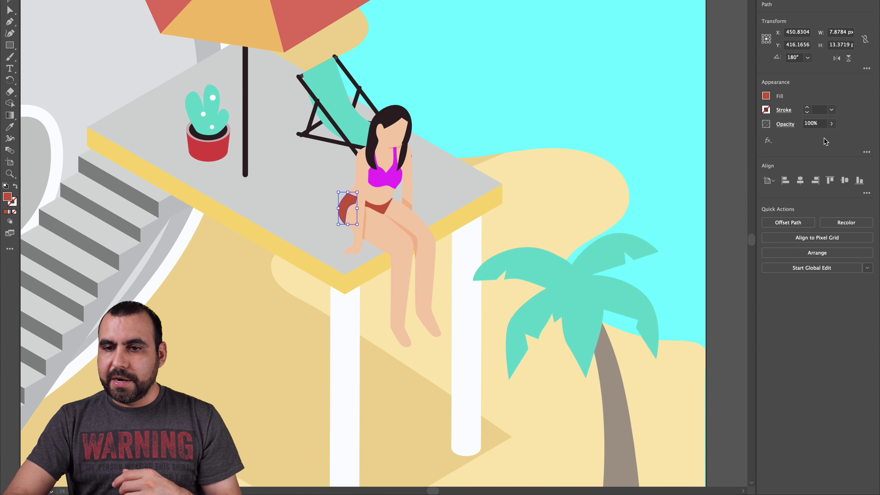
pyautogui.click(766, 96)
pyautogui.click(721, 131)
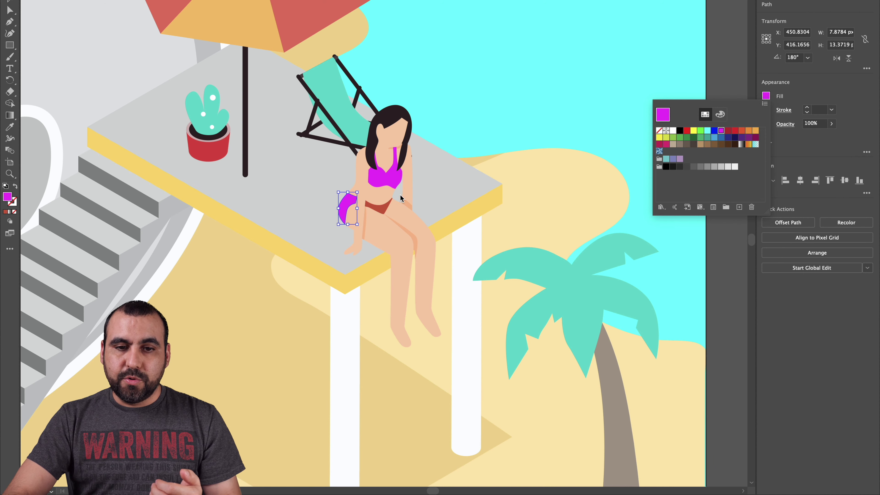
pyautogui.click(382, 208)
pyautogui.click(458, 190)
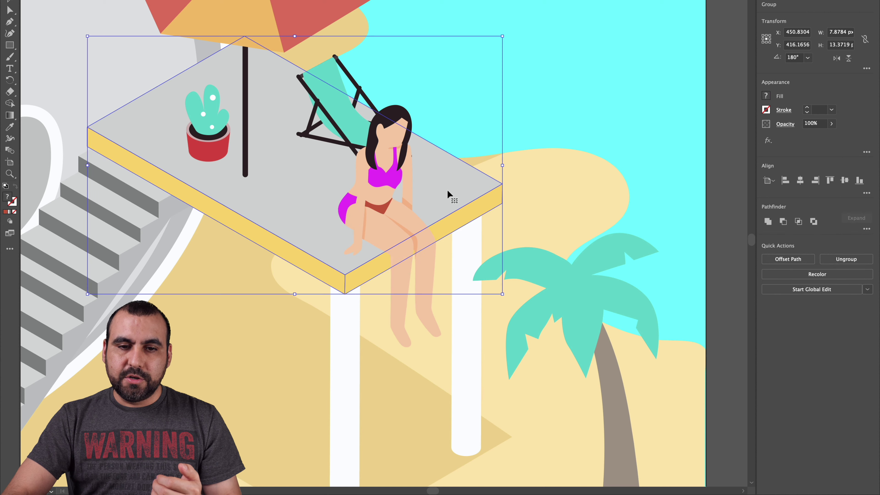
pyautogui.click(380, 206)
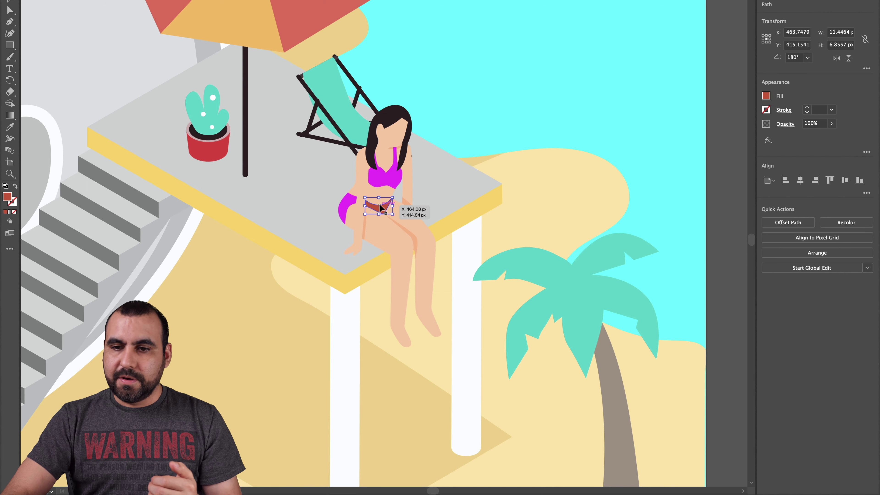
pyautogui.click(766, 98)
pyautogui.click(722, 135)
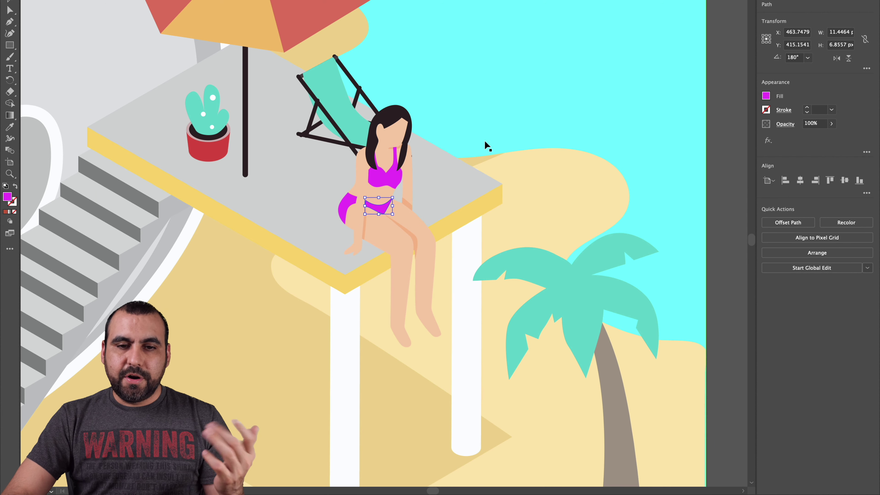
# Try moving the woman's body shape away from the figure, and undo the move.
pyautogui.click(407, 256)
pyautogui.moveTo(403, 267); pyautogui.dragTo(525, 160)
pyautogui.hotkey('ctrl', 'z')
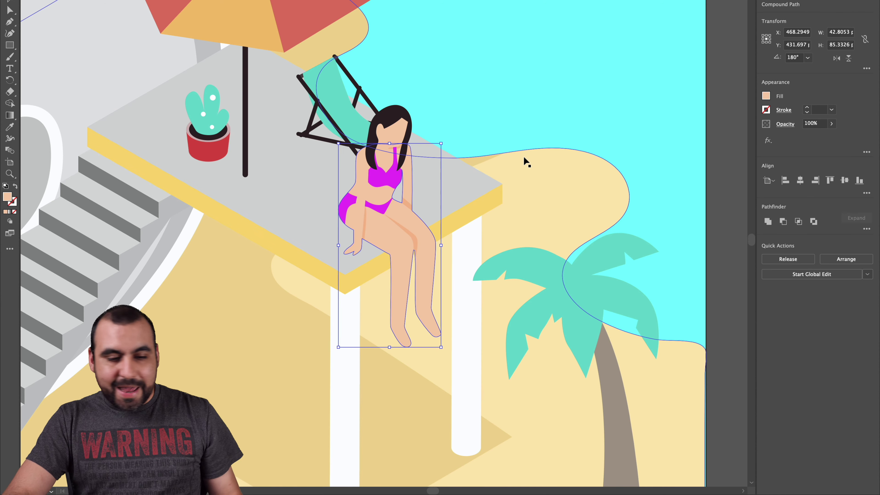
pyautogui.scroll(-10, 525, 161)
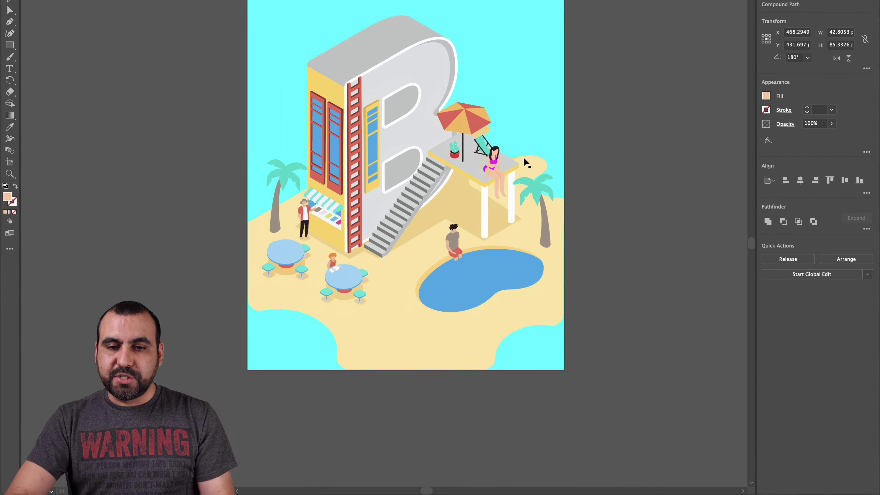
pyautogui.click(413, 320)
pyautogui.click(477, 292)
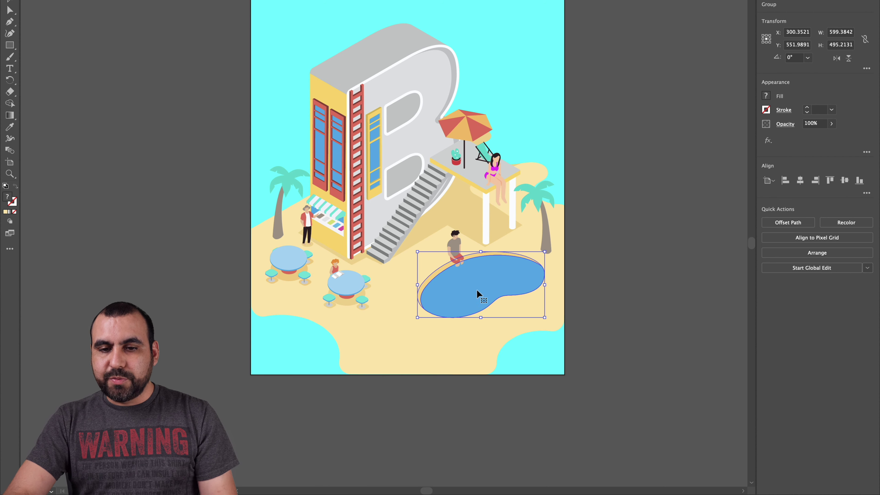
pyautogui.hotkey('ctrl', 'shift', 'a')
pyautogui.click(505, 285)
pyautogui.click(540, 79)
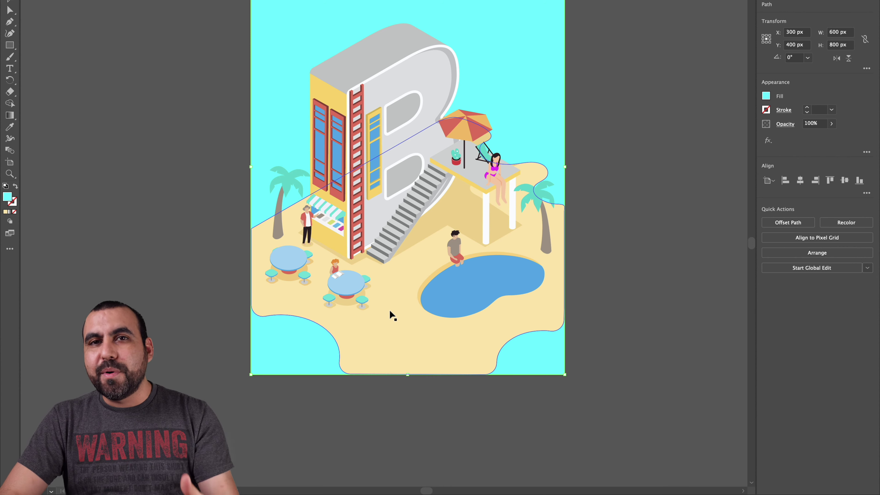
# Switch to the FreshStock page in Google Chrome and dismiss the asset download dialog.
pyautogui.moveTo(381, 478)
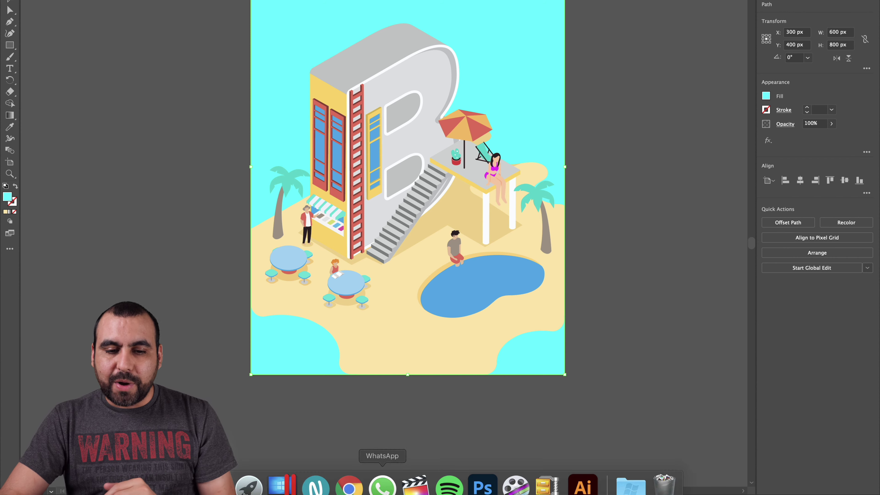
pyautogui.click(350, 475)
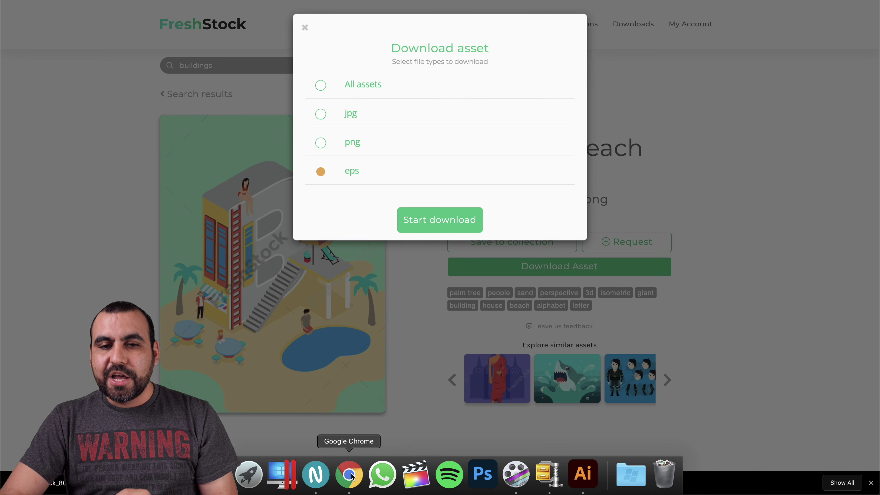
pyautogui.click(655, 207)
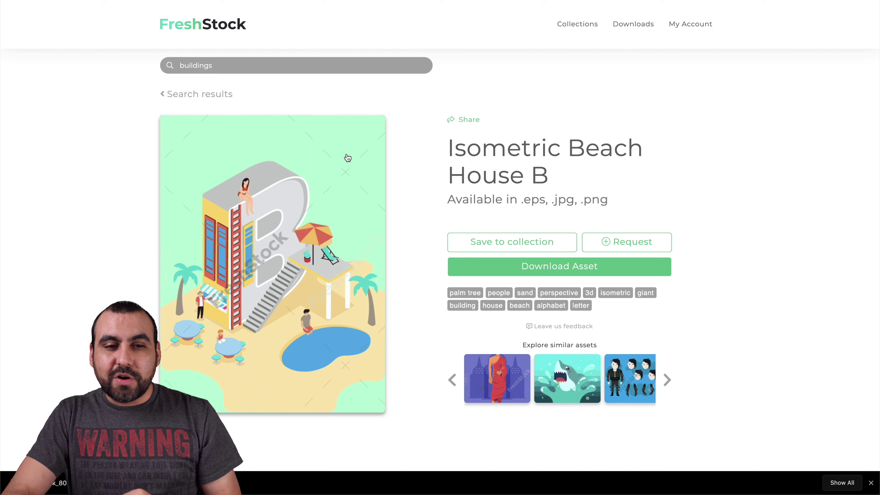
# Search FreshStock for "menu" and look through the first page of results down to the end.
pyautogui.doubleClick(220, 63)
pyautogui.write('me')
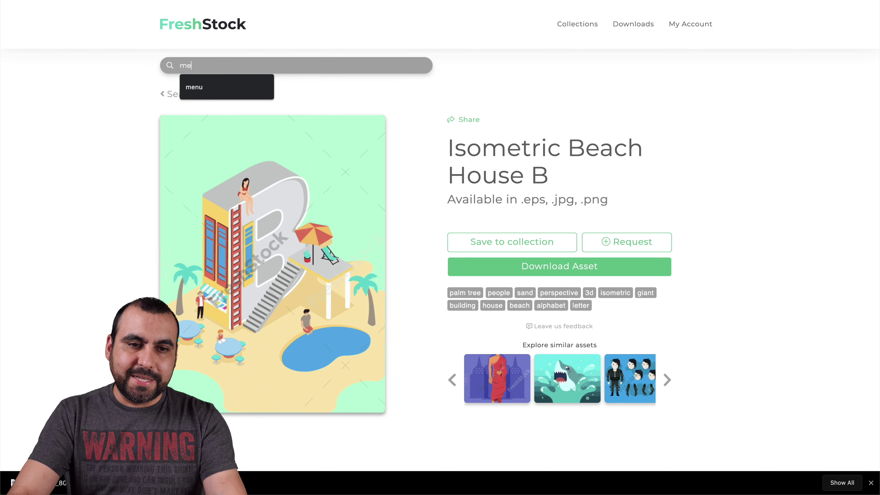
pyautogui.press('Return')
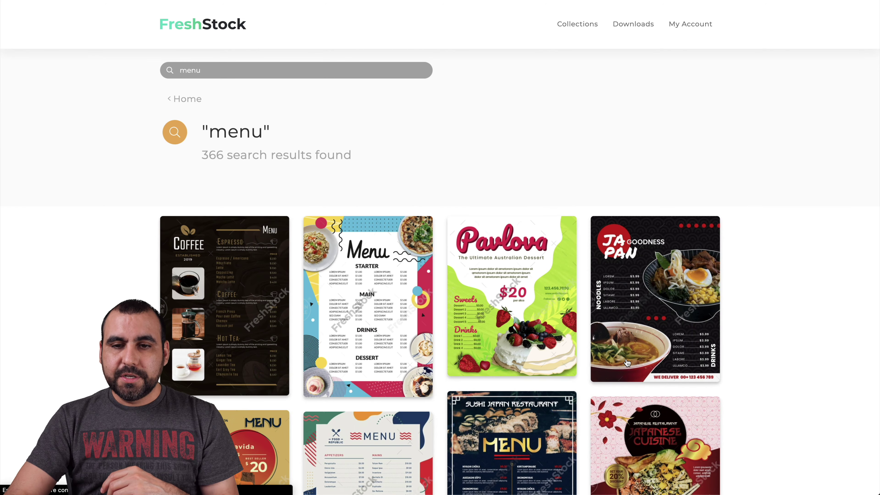
pyautogui.scroll(-5, 628, 362)
pyautogui.scroll(-20, 628, 363)
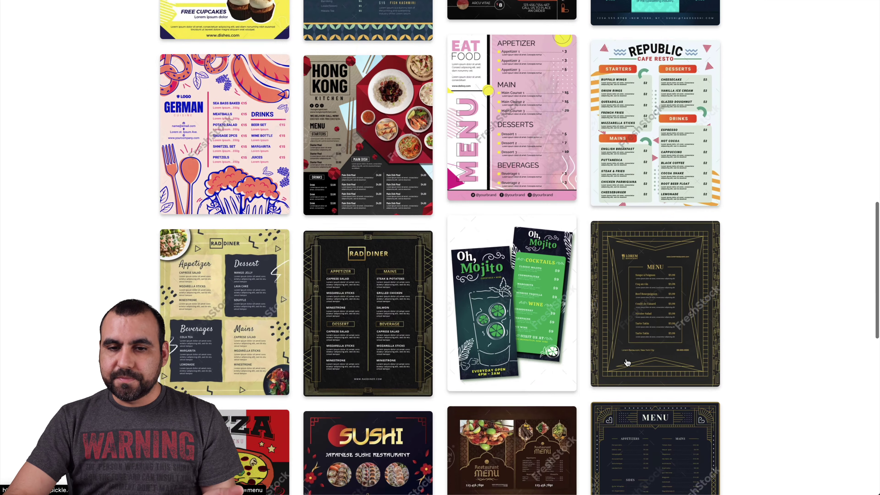
pyautogui.scroll(-11, 628, 362)
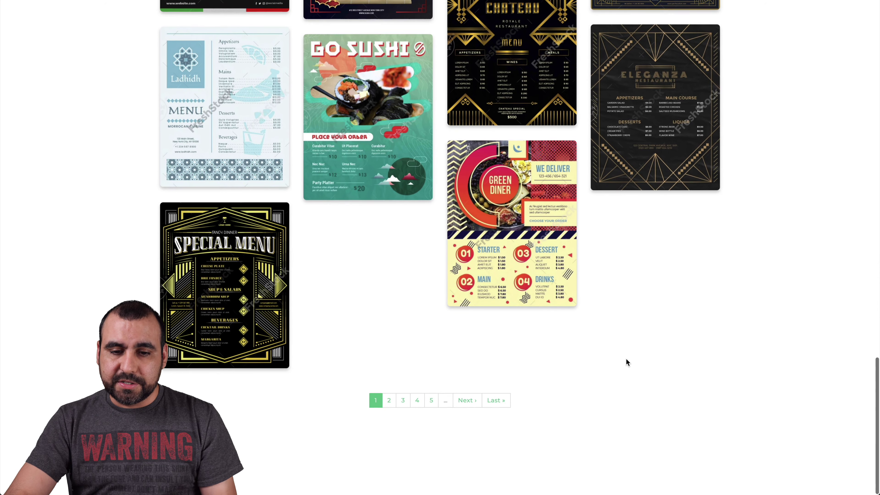
# Filter the menu search results to Templates only.
pyautogui.scroll(20, 490, 403)
pyautogui.click(702, 123)
pyautogui.click(681, 156)
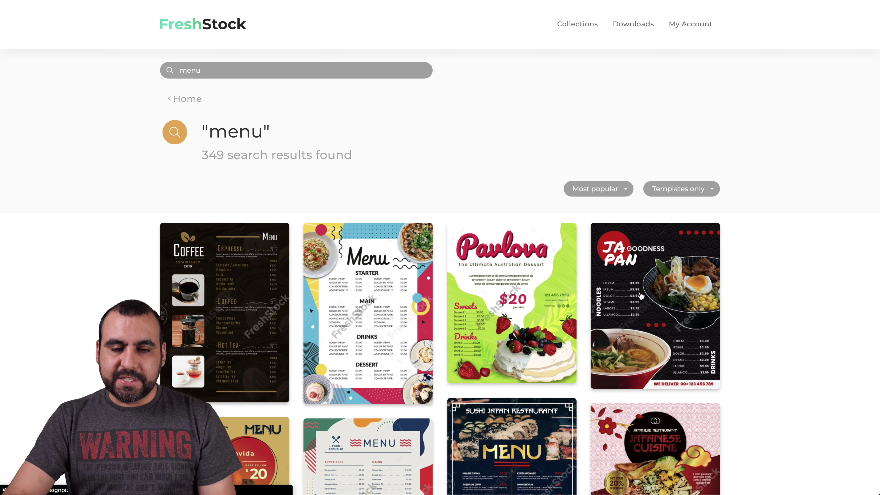
# Open the One Page Menu - Japanese asset and download its eps version to the Desktop as 516298_One Page Menu_Japanese.
pyautogui.click(640, 296)
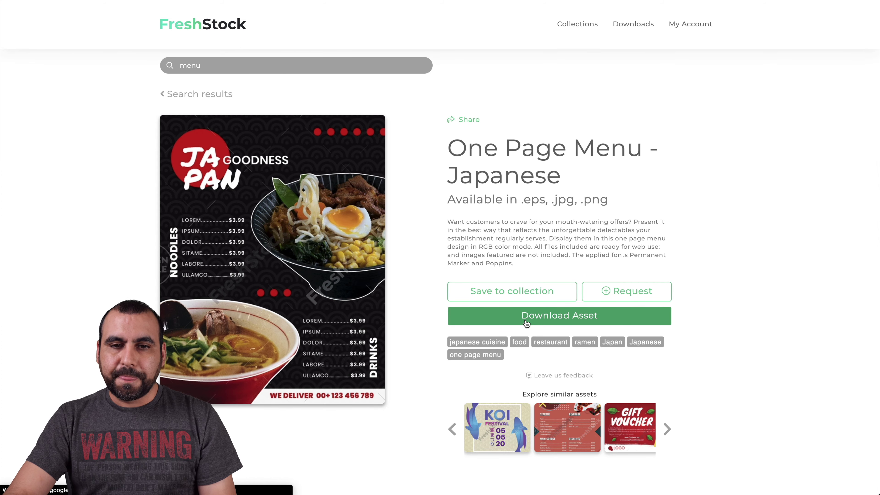
pyautogui.click(527, 323)
pyautogui.click(355, 175)
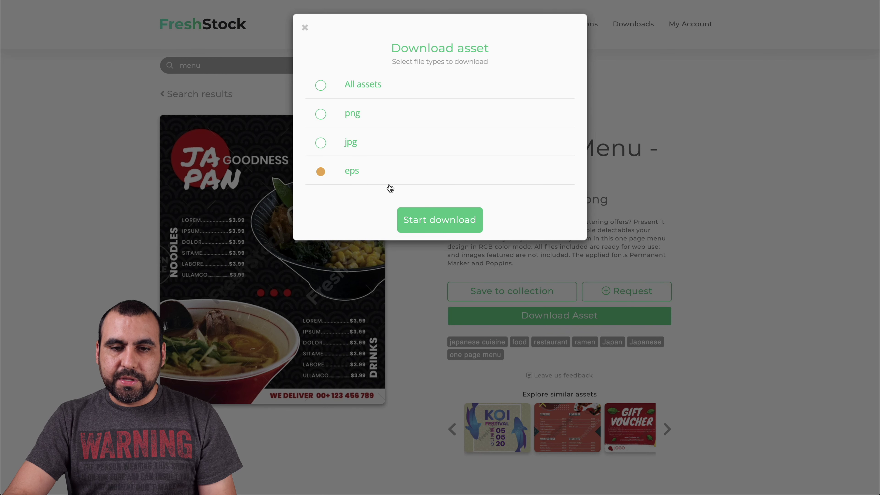
pyautogui.click(455, 225)
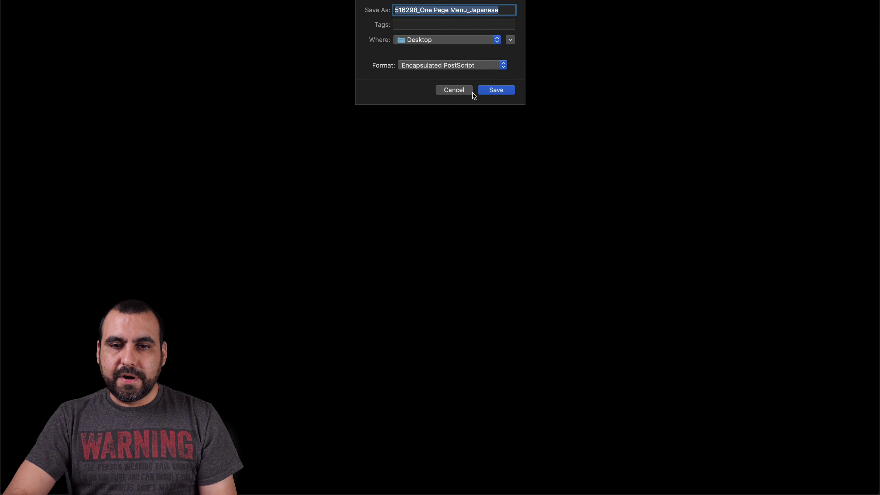
pyautogui.click(485, 91)
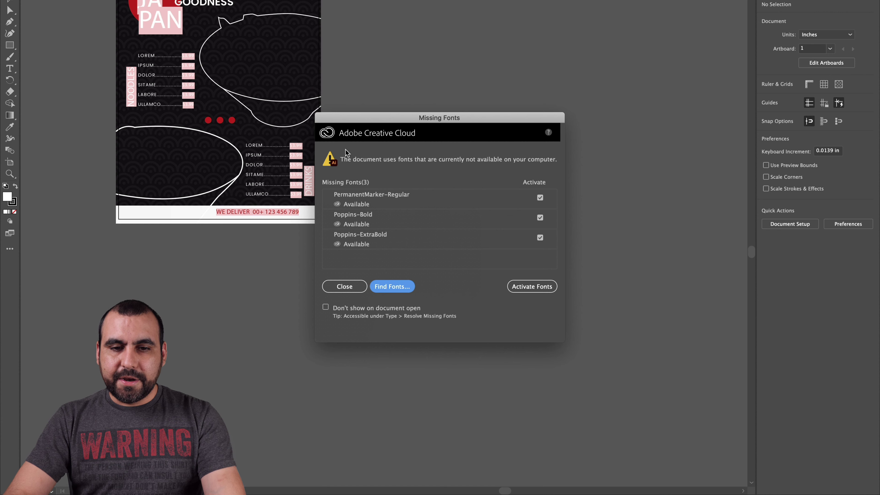
# Close the missing fonts notice without activating any fonts and inspect the Japanese menu artwork.
pyautogui.click(359, 289)
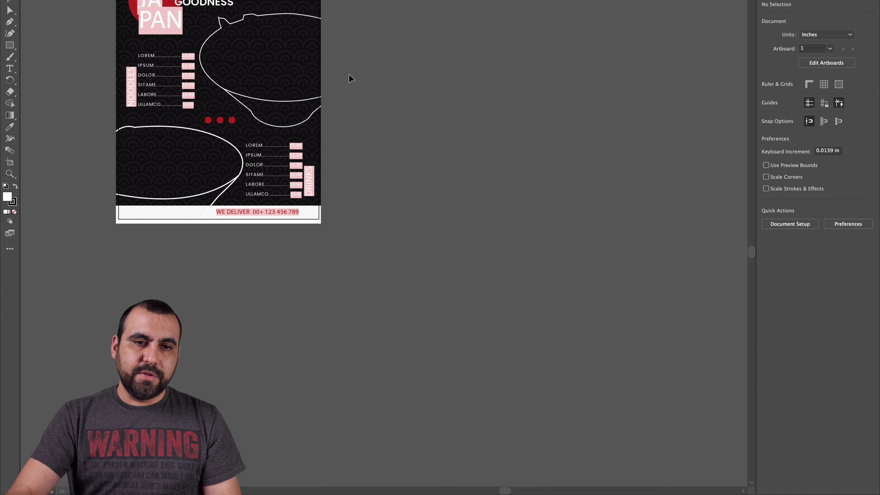
pyautogui.scroll(5, 361, 93)
pyautogui.hscroll(-3, 361, 93)
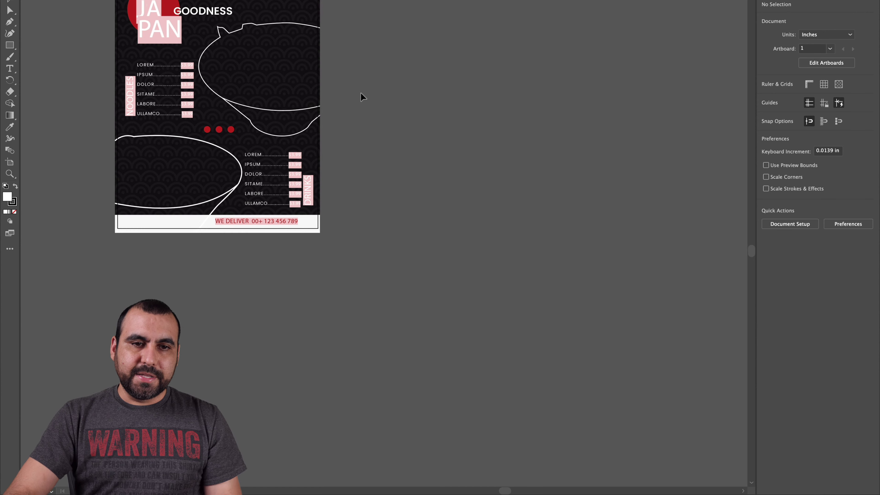
pyautogui.scroll(5, 361, 93)
pyautogui.hscroll(-5, 361, 93)
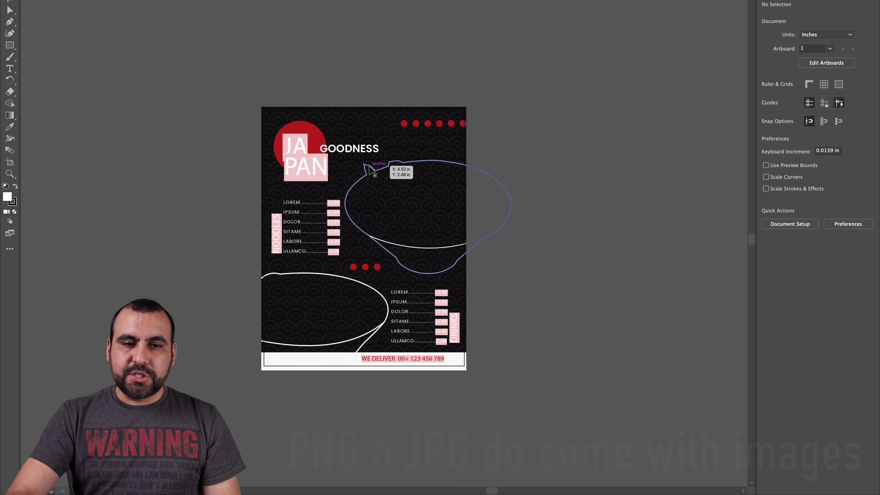
pyautogui.scroll(3, 371, 169)
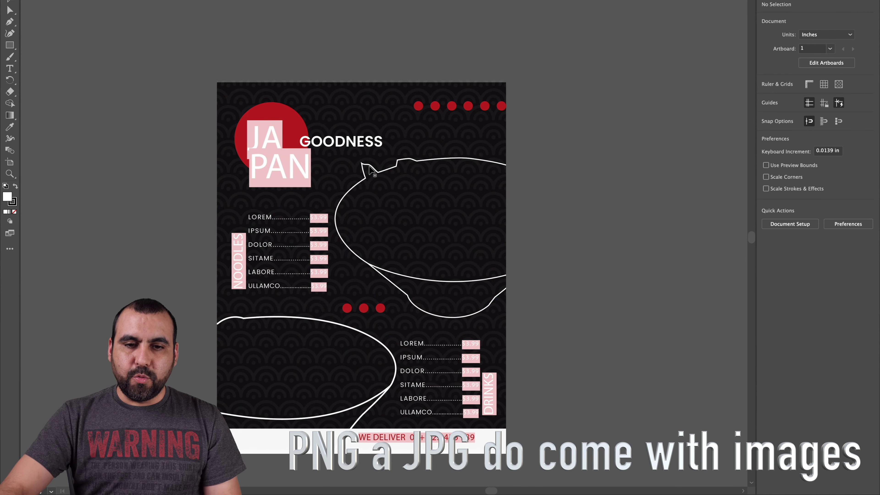
# Try moving the Japanese menu's background clip group away from the artboard, and undo the move.
pyautogui.click(386, 215)
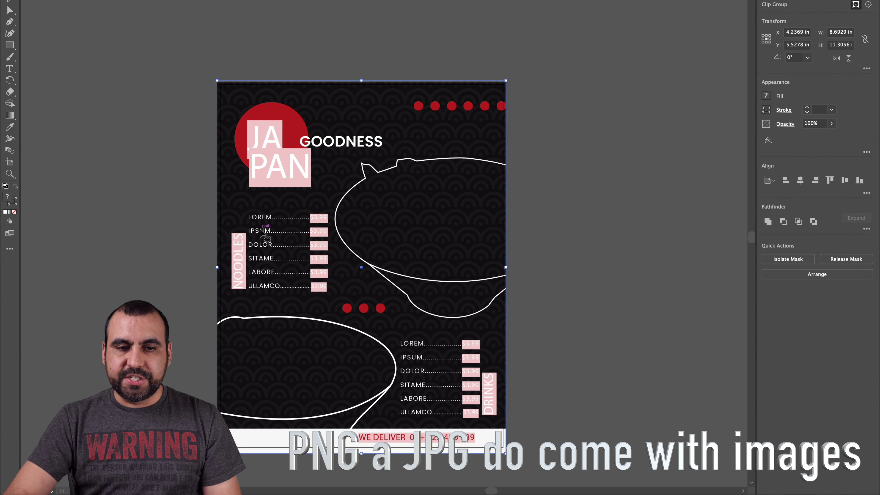
pyautogui.moveTo(261, 232); pyautogui.dragTo(287, 214)
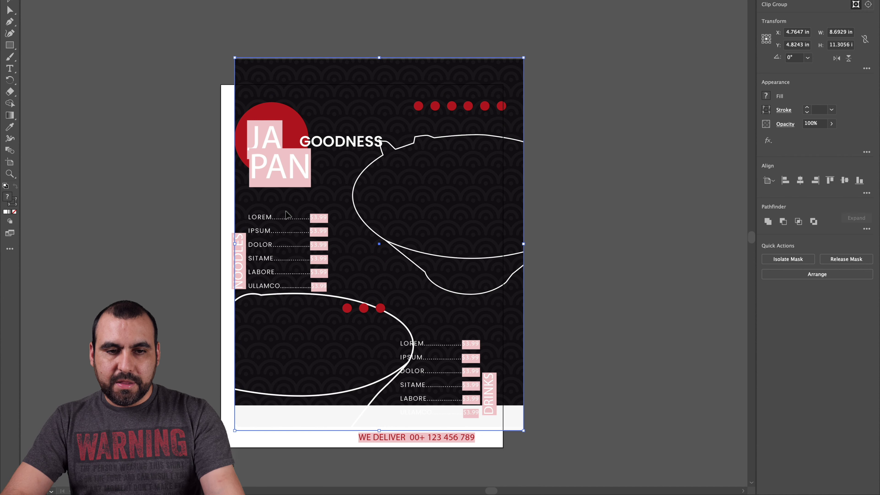
pyautogui.press('super+z')
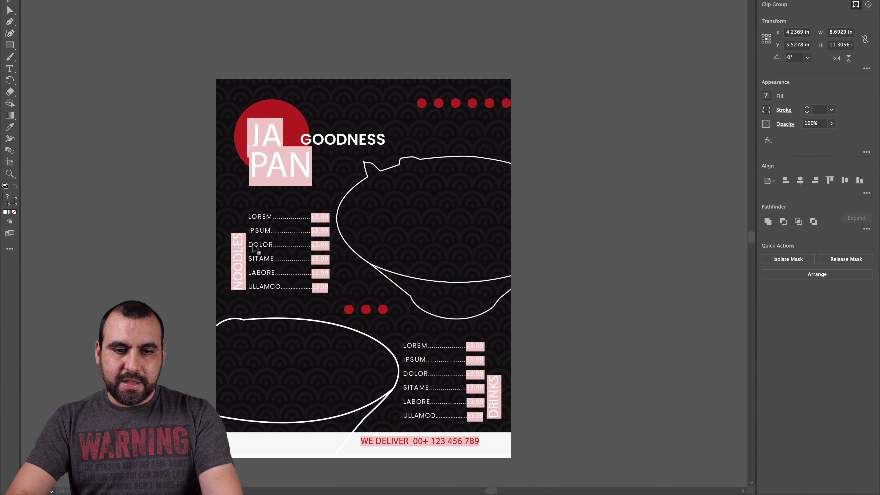
# Replace the word DOLOR with SOUP in the noodles price list of the Japanese menu.
pyautogui.scroll(4, 255, 250)
pyautogui.click(255, 250)
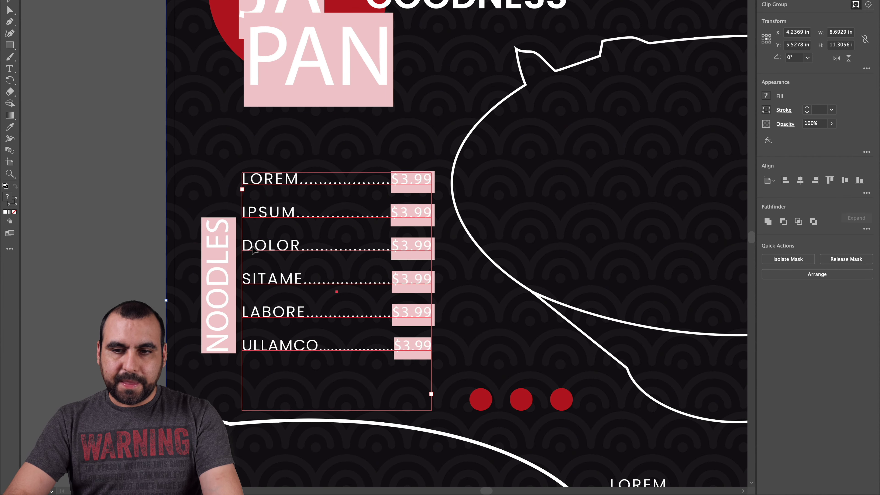
pyautogui.doubleClick(252, 249)
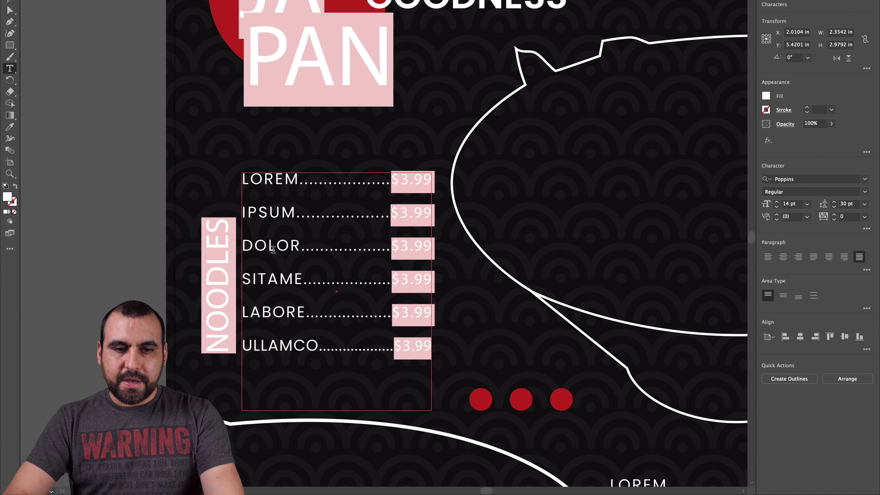
pyautogui.moveTo(302, 246); pyautogui.dragTo(246, 246)
pyautogui.write('SOUP')
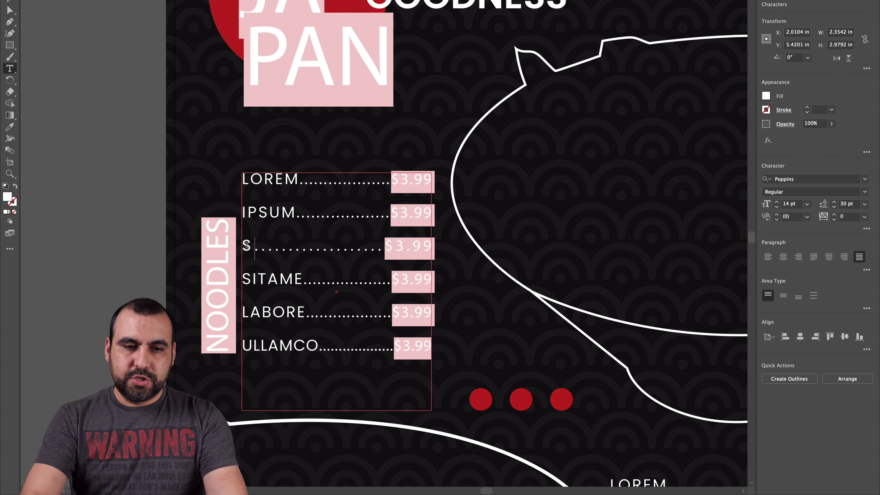
pyautogui.tripleClick(272, 278)
pyautogui.click(376, 260)
pyautogui.press('super+0')
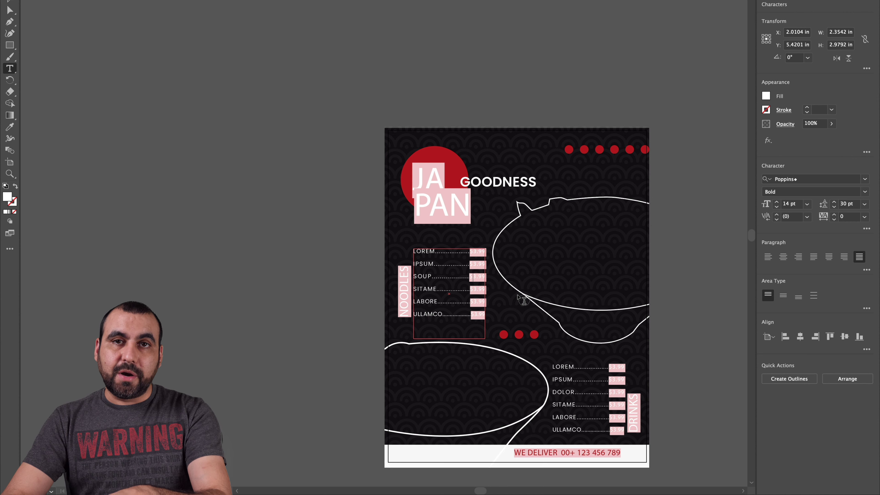
# Switch to FreshStock in Google Chrome, dismiss the download dialog and open the Coffee Shop - One Page Menu asset from the menu results.
pyautogui.moveTo(449, 489)
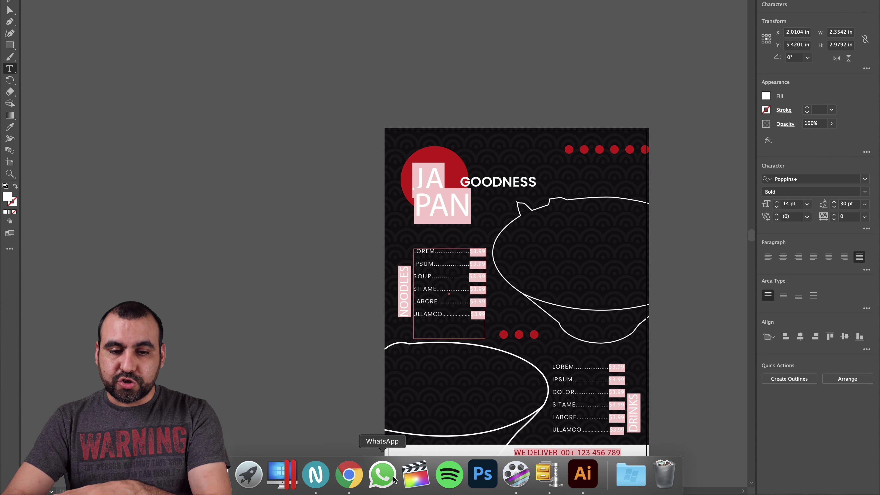
pyautogui.click(348, 477)
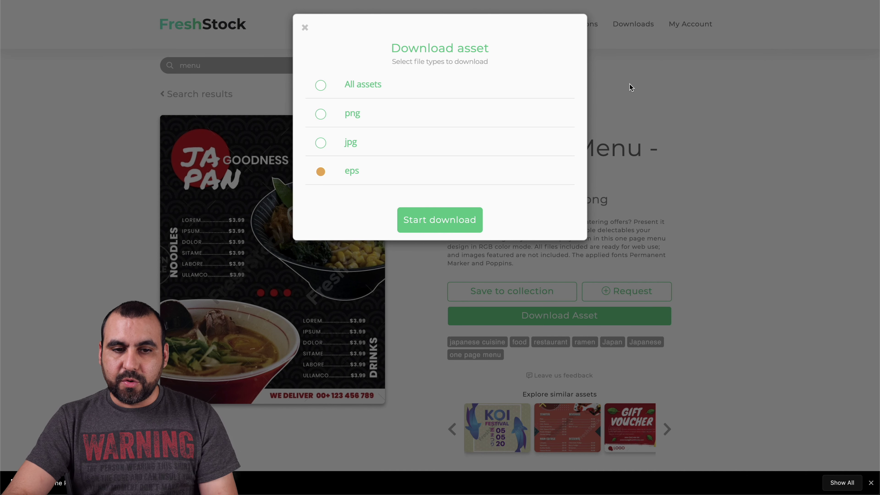
pyautogui.click(650, 116)
pyautogui.hscroll(-5, 367, 234)
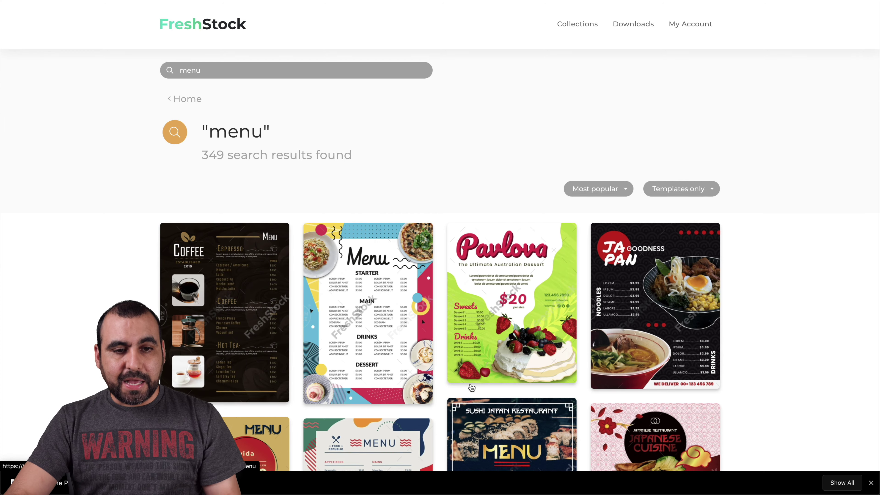
pyautogui.scroll(-3, 471, 388)
pyautogui.scroll(-2, 472, 388)
pyautogui.click(206, 134)
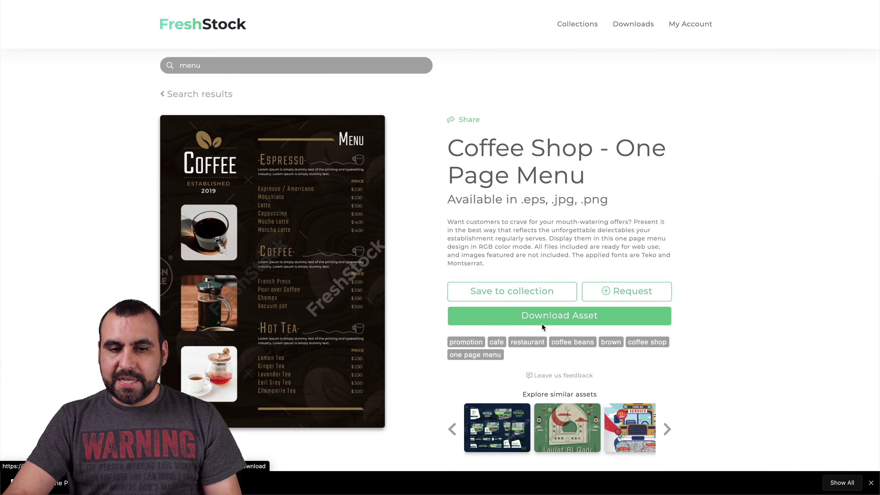
# Download the eps version of the Coffee Shop - One Page Menu asset and open it in Adobe Illustrator.
pyautogui.click(565, 315)
pyautogui.click(352, 175)
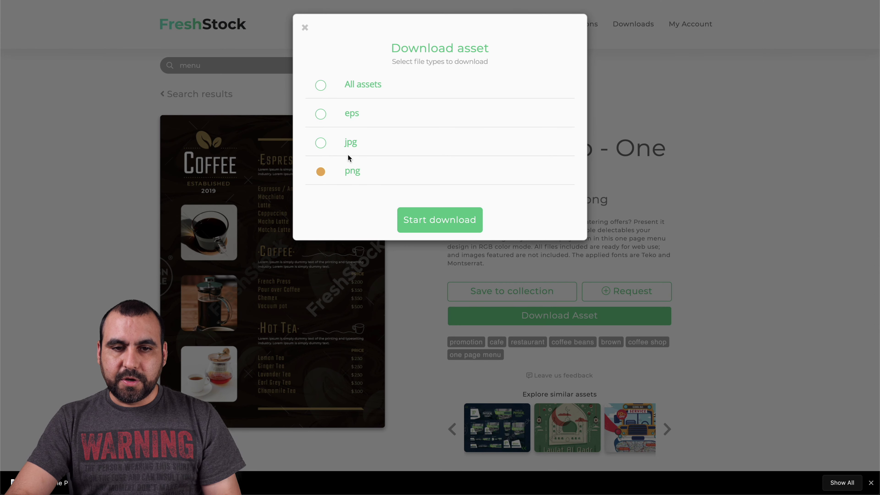
pyautogui.click(346, 116)
pyautogui.click(464, 227)
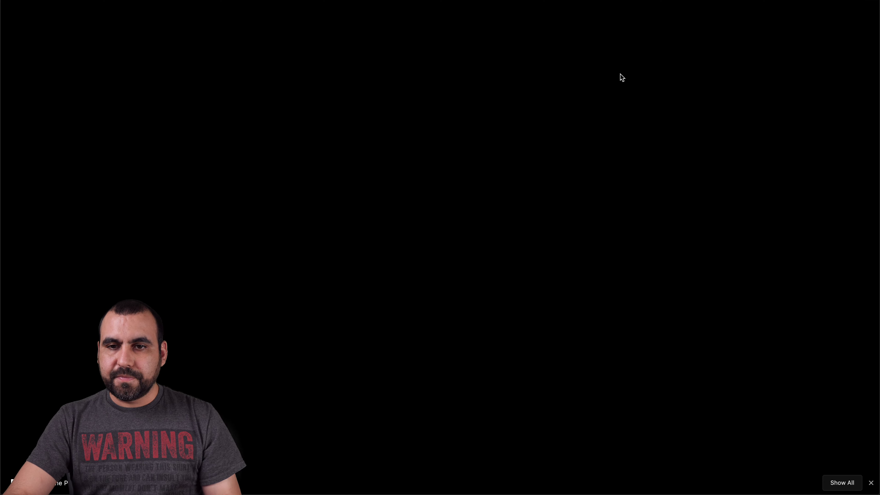
pyautogui.click(497, 90)
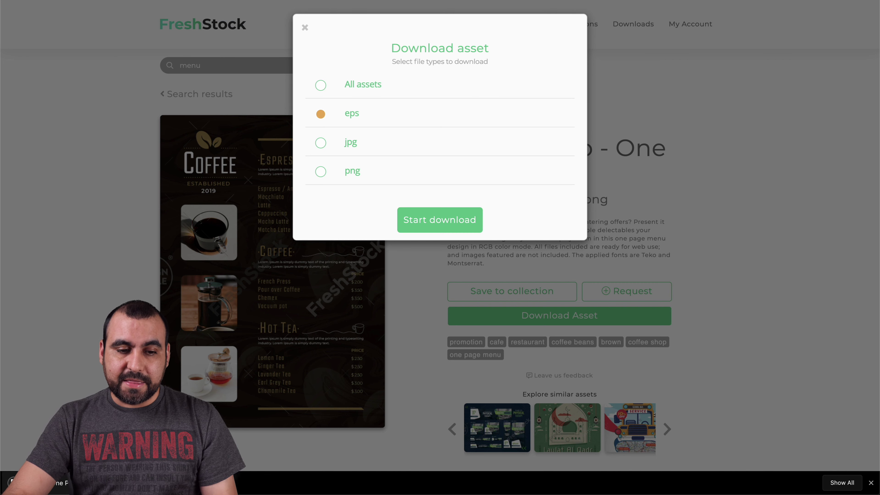
pyautogui.click(691, 184)
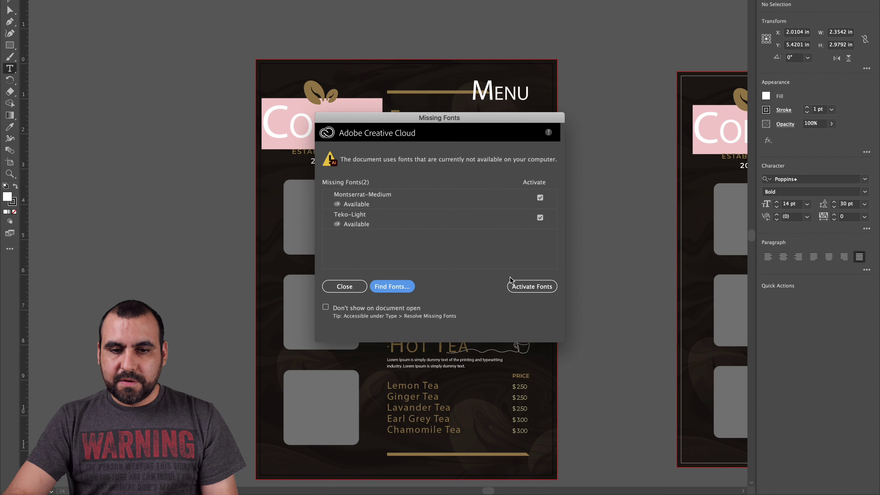
# Close the missing fonts notice without activating any fonts and view both versions of the coffee menu.
pyautogui.click(345, 286)
pyautogui.hscroll(5, 571, 314)
pyautogui.scroll(-1, 571, 314)
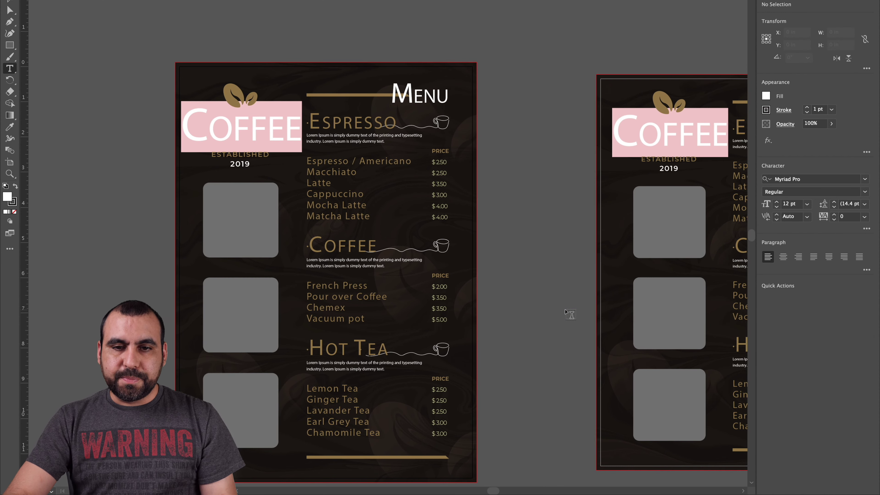
pyautogui.hscroll(2, 570, 314)
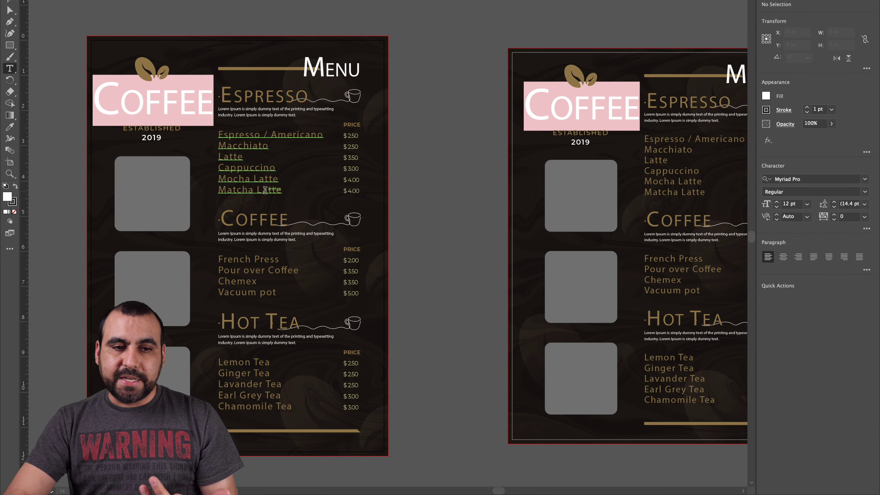
# Select the uppermost gray image placeholder and the espresso drinks list to check they are separate objects, removing the stray Lorem ipsum text.
pyautogui.click(160, 188)
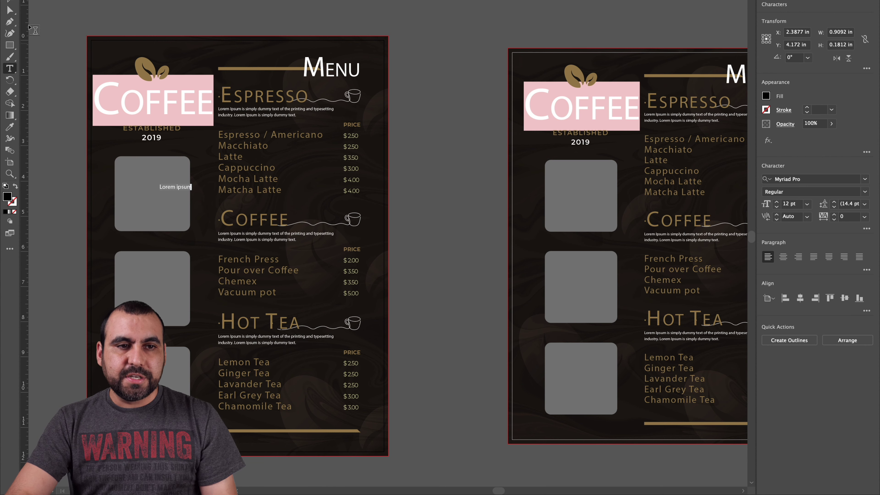
pyautogui.click(10, 11)
pyautogui.click(181, 208)
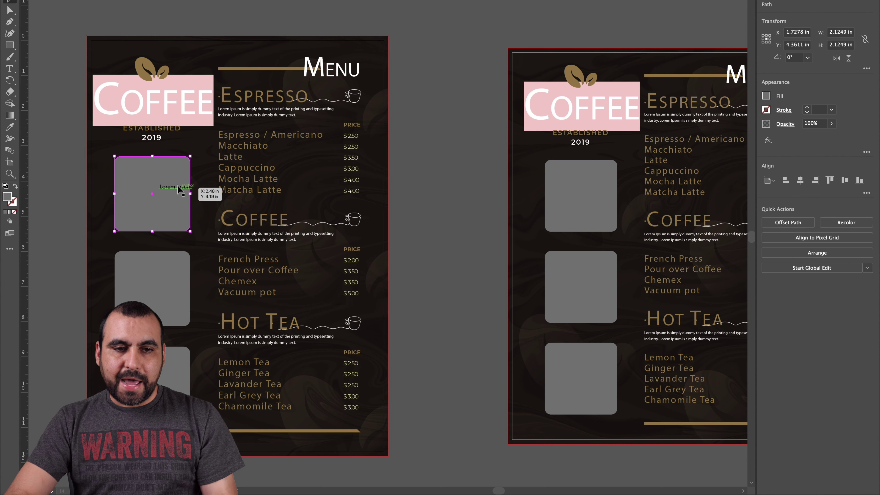
pyautogui.click(179, 189)
pyautogui.click(237, 163)
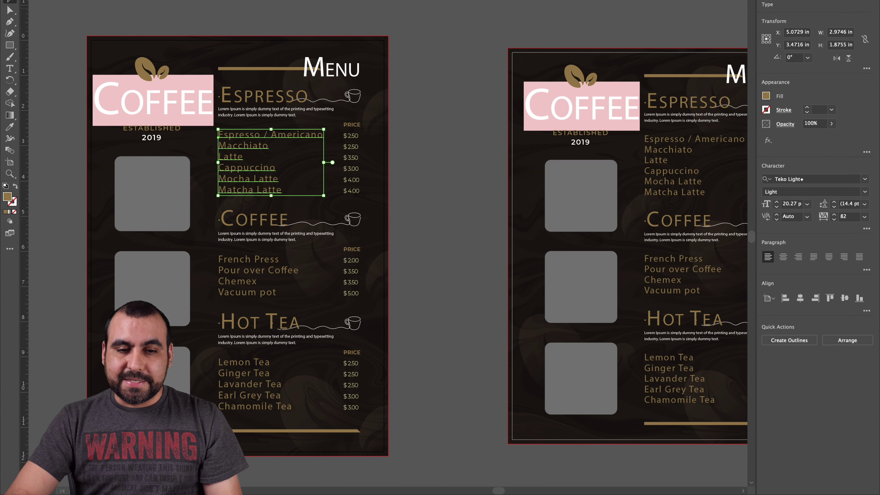
# Switch to Google Chrome, go to the FreshStock home page and dismiss the browser's downloads bar.
pyautogui.moveTo(343, 491)
pyautogui.click(344, 476)
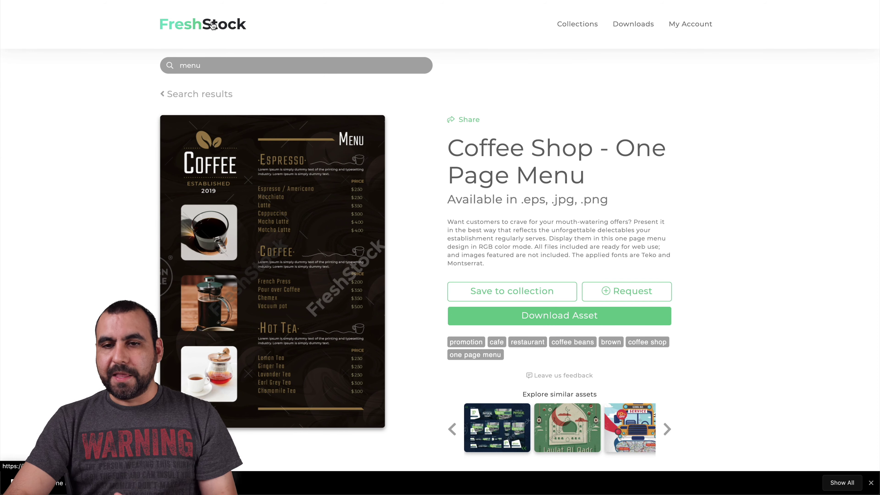
pyautogui.scroll(-3, 472, 259)
pyautogui.scroll(3, 245, 59)
pyautogui.click(222, 27)
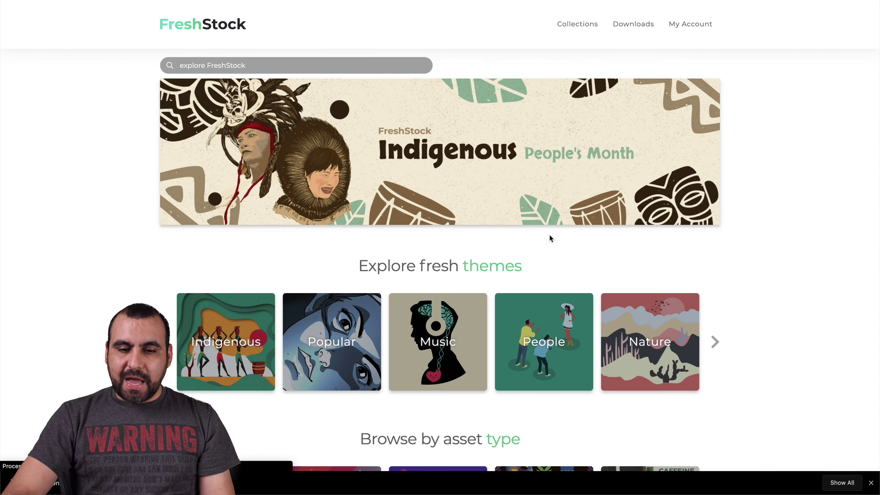
pyautogui.click(871, 484)
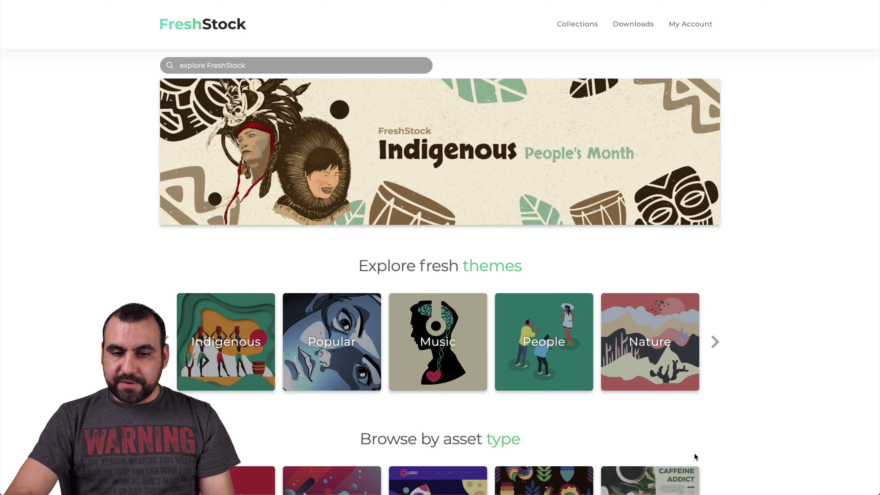
# Look through the Web pages asset type results on FreshStock and return to the home page.
pyautogui.scroll(-4, 704, 456)
pyautogui.scroll(-4, 695, 457)
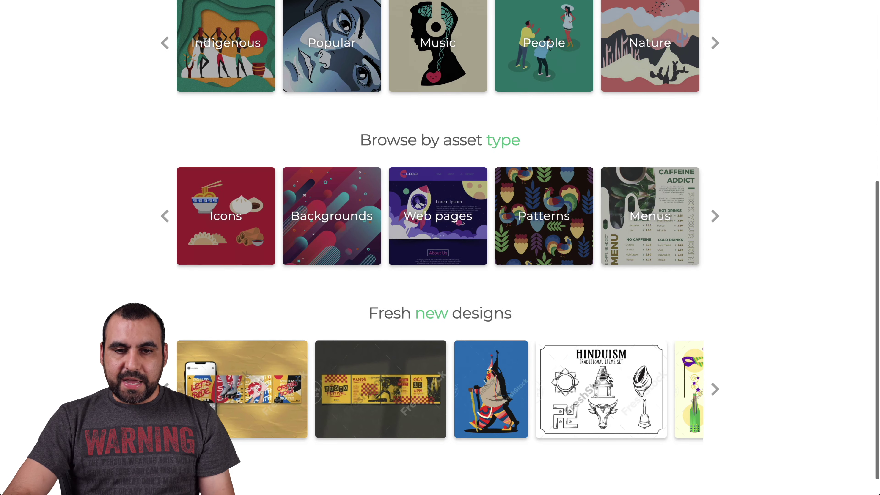
pyautogui.click(431, 215)
pyautogui.scroll(-9, 391, 357)
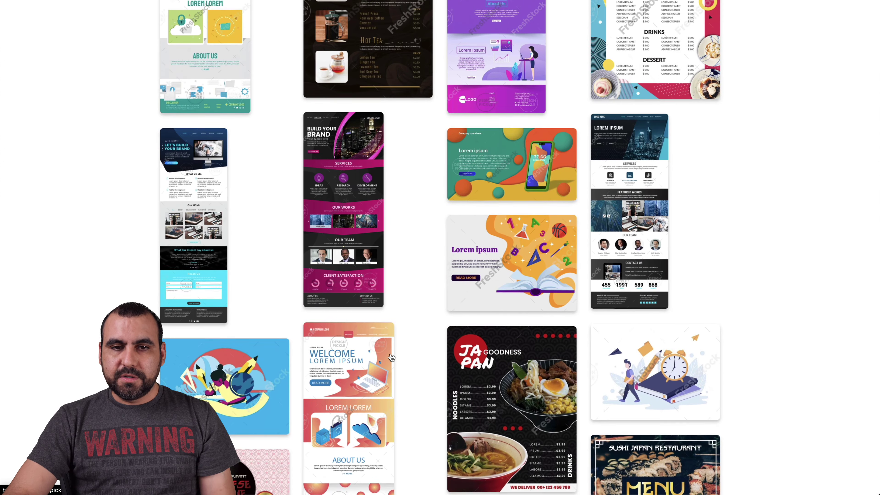
pyautogui.scroll(-16, 391, 358)
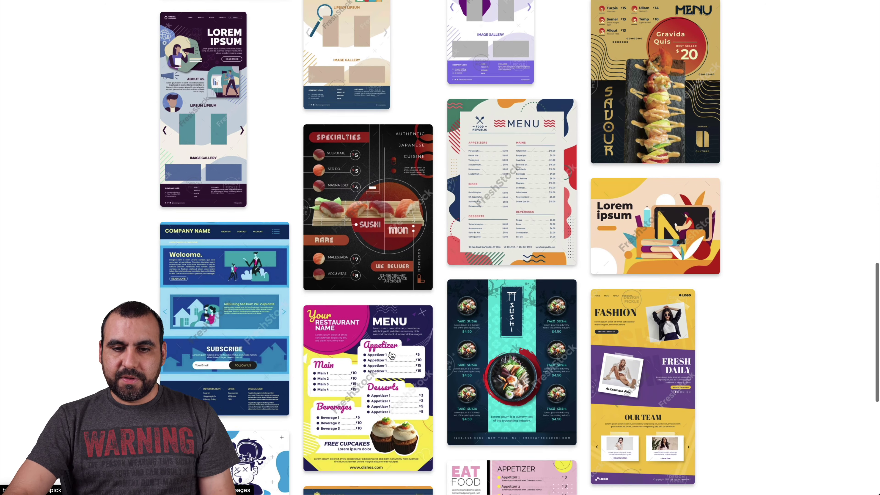
pyautogui.scroll(-2, 392, 355)
pyautogui.moveTo(392, 355); pyautogui.dragTo(633, 398)
pyautogui.hscroll(-5, 815, 446)
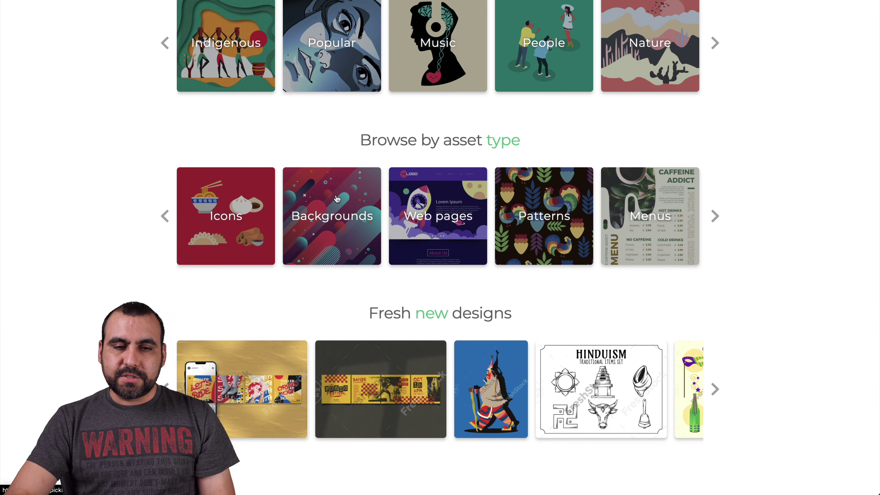
# Open the Backgrounds asset type and look through its first page of results down to the end.
pyautogui.click(368, 249)
pyautogui.scroll(-5, 436, 343)
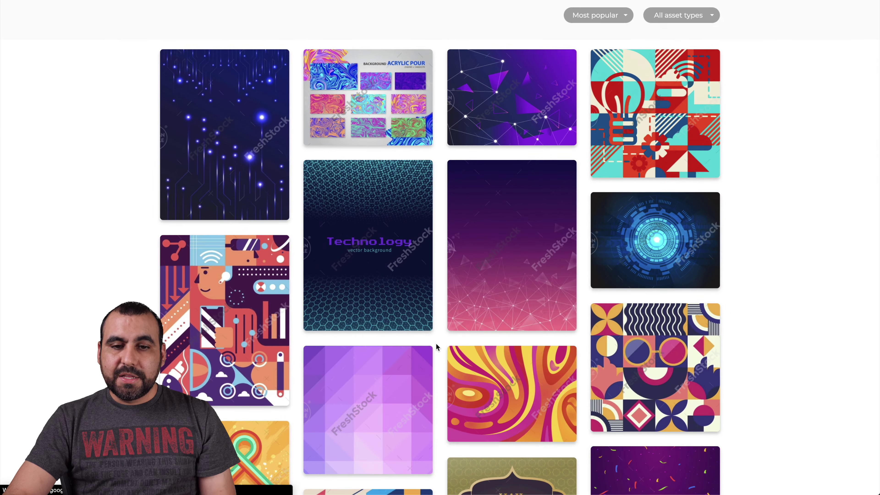
pyautogui.scroll(-4, 436, 345)
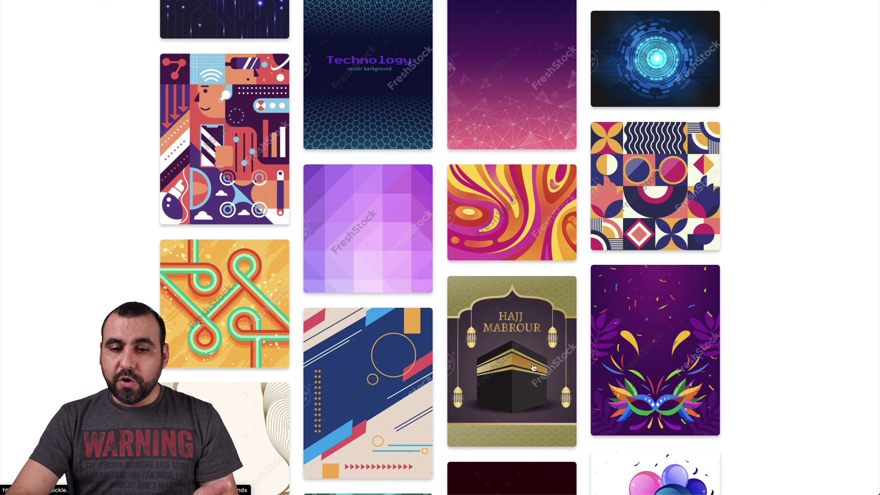
pyautogui.scroll(-1, 534, 368)
pyautogui.scroll(-10, 534, 367)
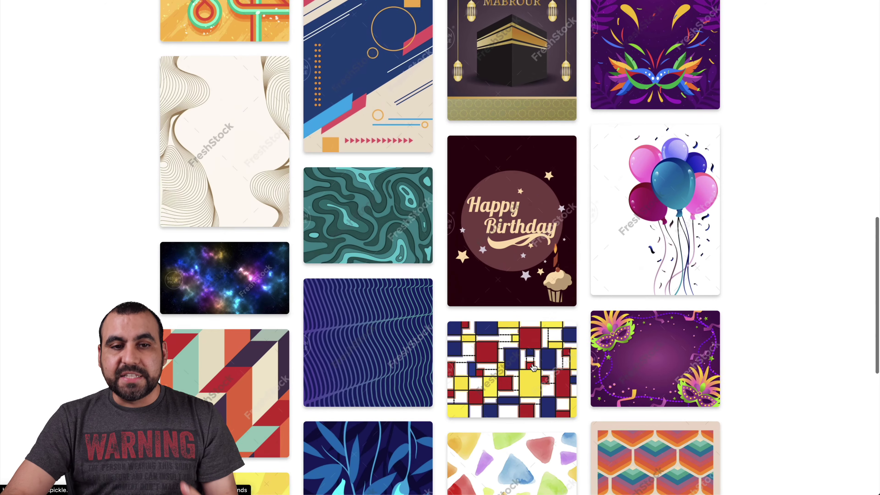
pyautogui.scroll(-8, 533, 367)
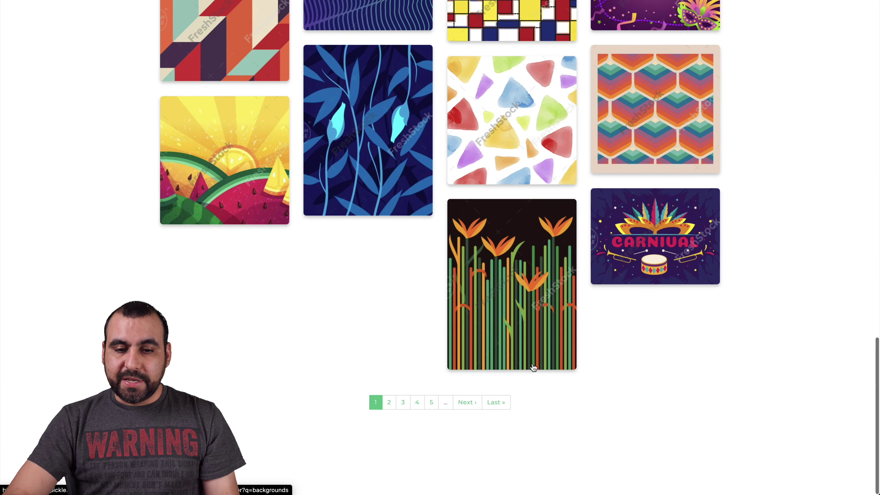
# Look through page 4 of the backgrounds results and return to the FreshStock home page.
pyautogui.click(419, 403)
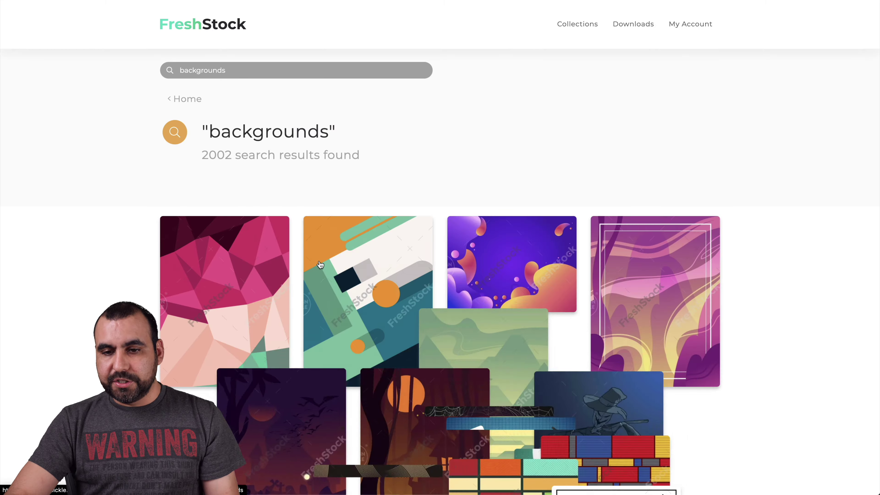
pyautogui.scroll(-6, 508, 293)
pyautogui.scroll(-8, 508, 293)
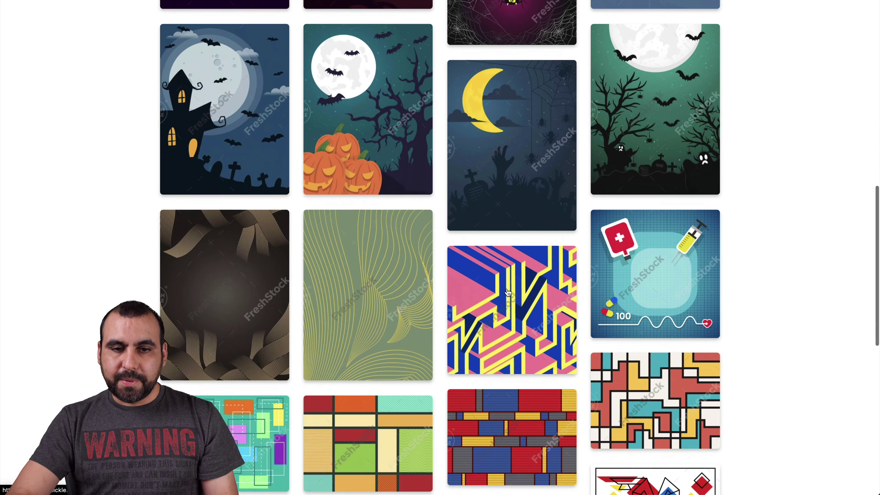
pyautogui.scroll(4, 379, 232)
pyautogui.scroll(-17, 379, 232)
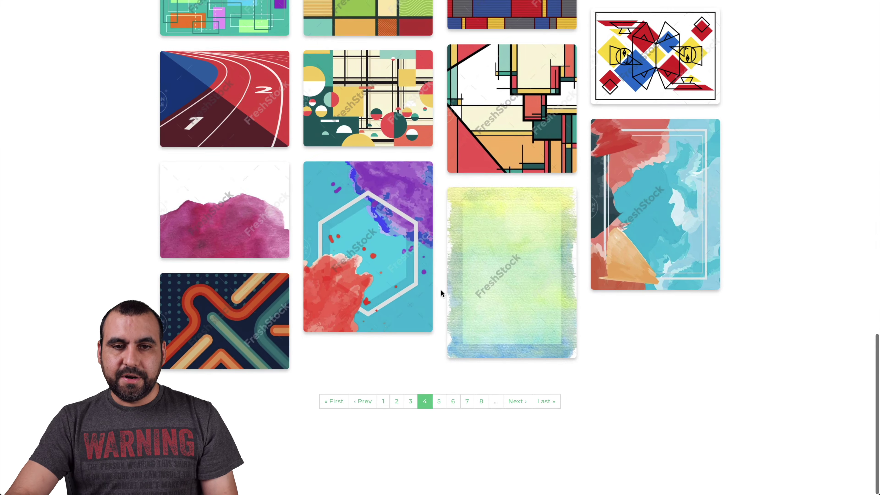
pyautogui.scroll(20, 441, 292)
pyautogui.scroll(-1, 356, 141)
pyautogui.click(208, 26)
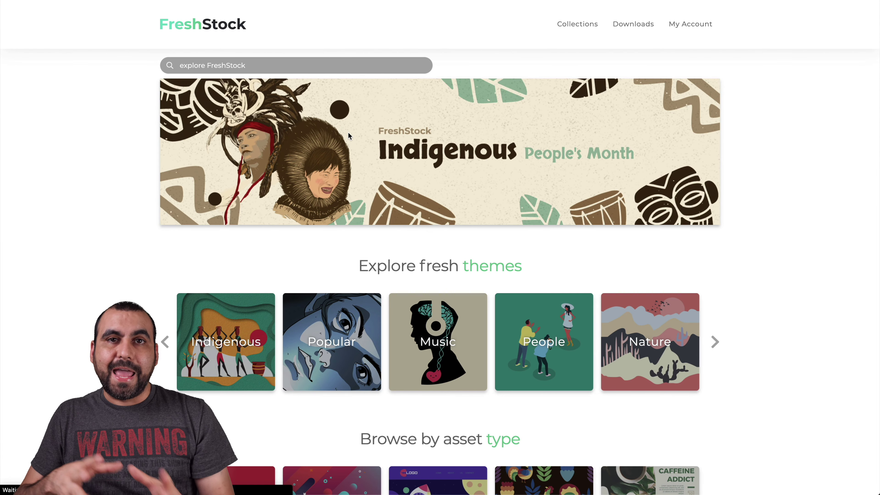